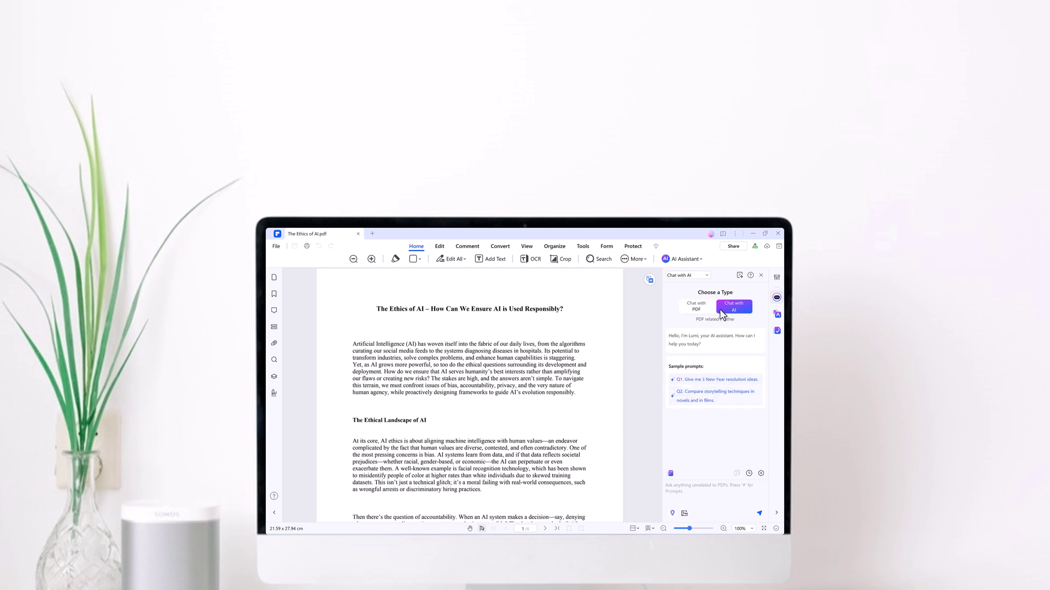
# Switch the assistant to Chat with PDF and generate a Summarize PDF summary of the document
pyautogui.click(709, 310)
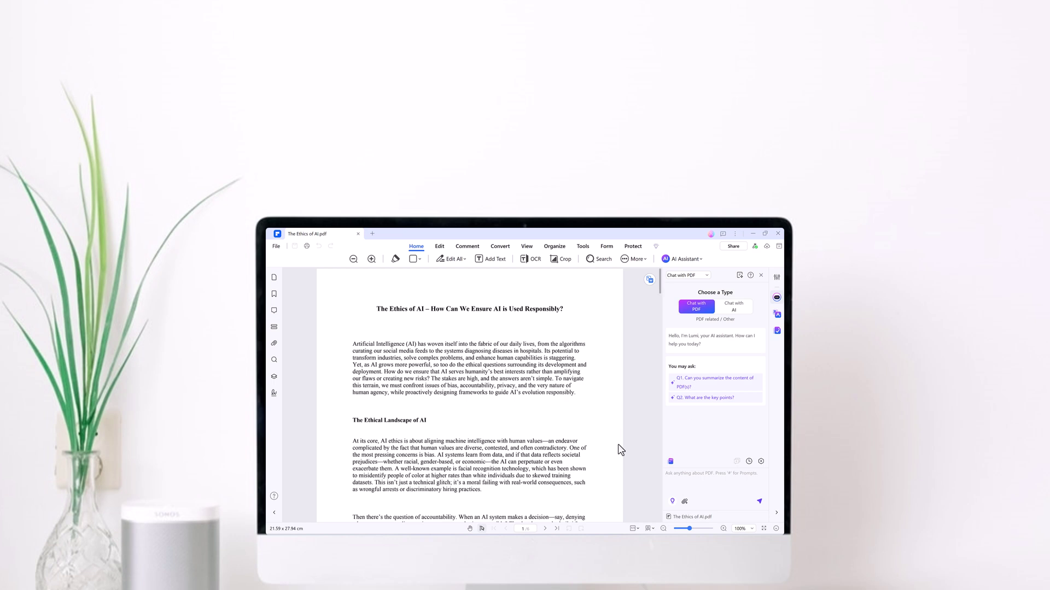
pyautogui.click(671, 463)
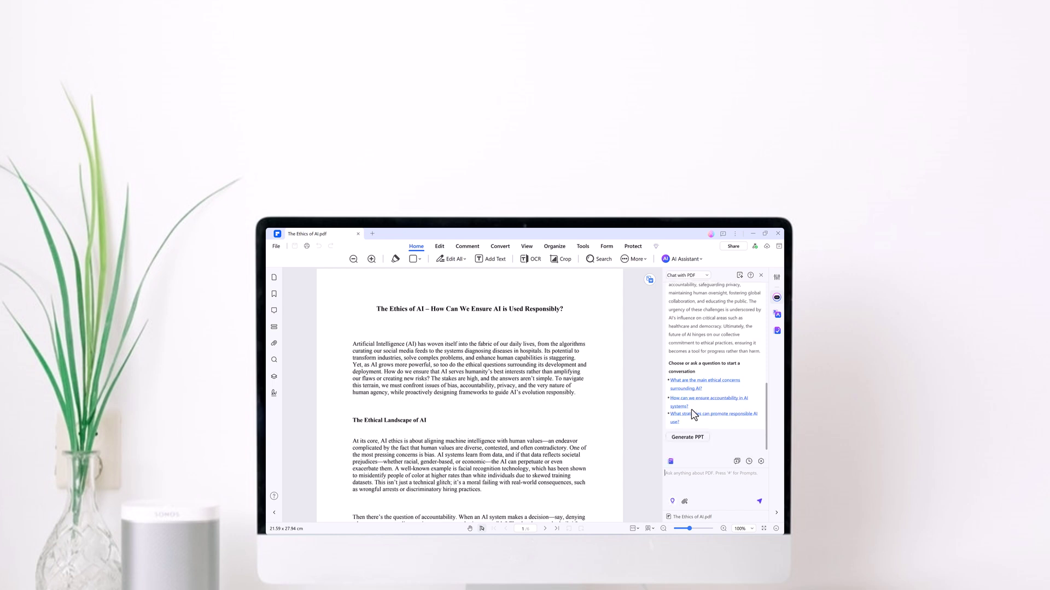
pyautogui.scroll(5, 701, 372)
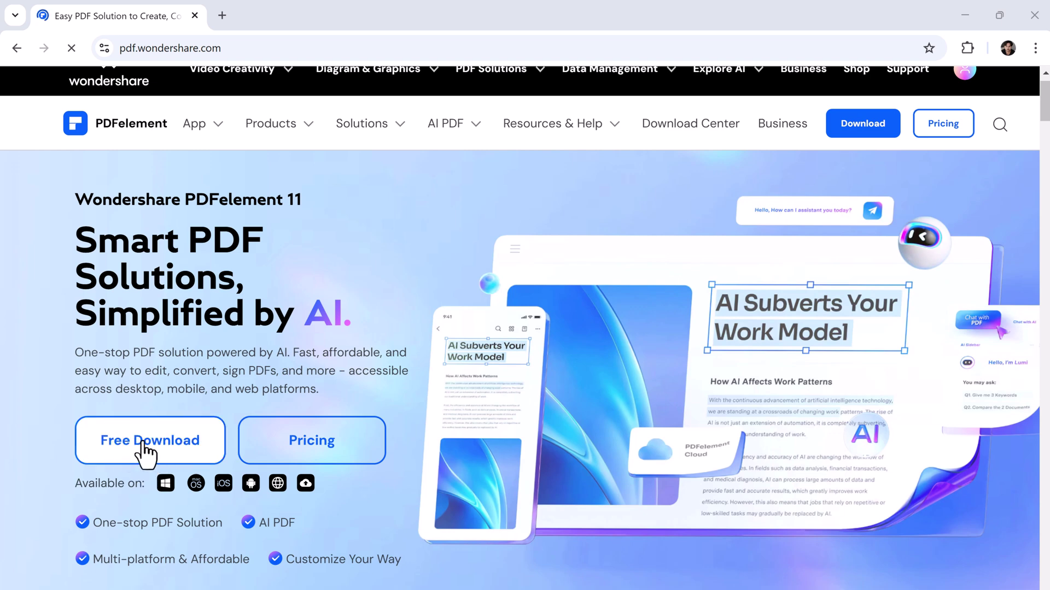
pyautogui.moveTo(1040, 119); pyautogui.dragTo(1044, 158)
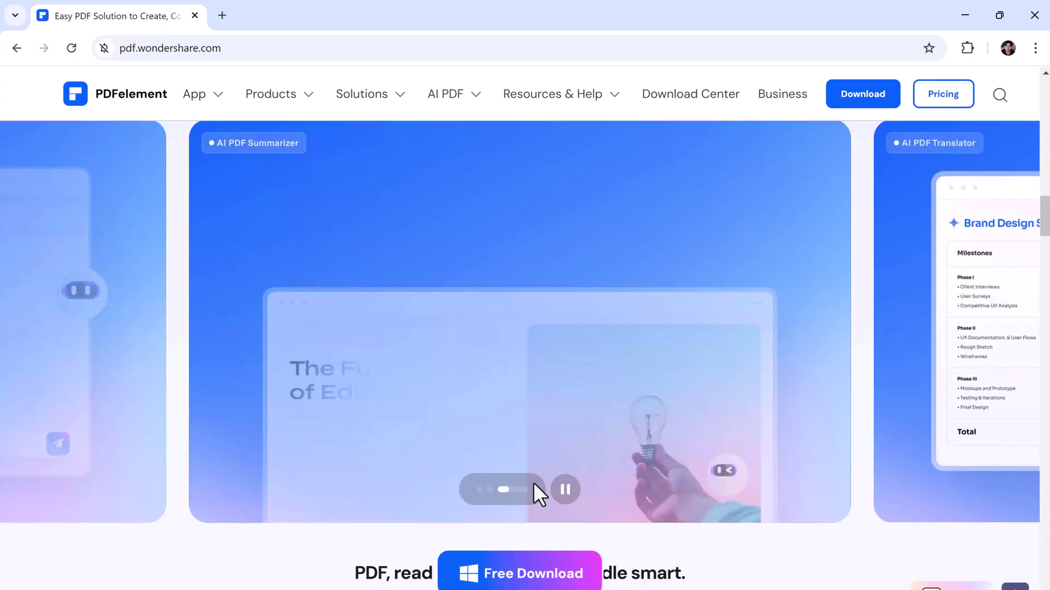
pyautogui.click(490, 490)
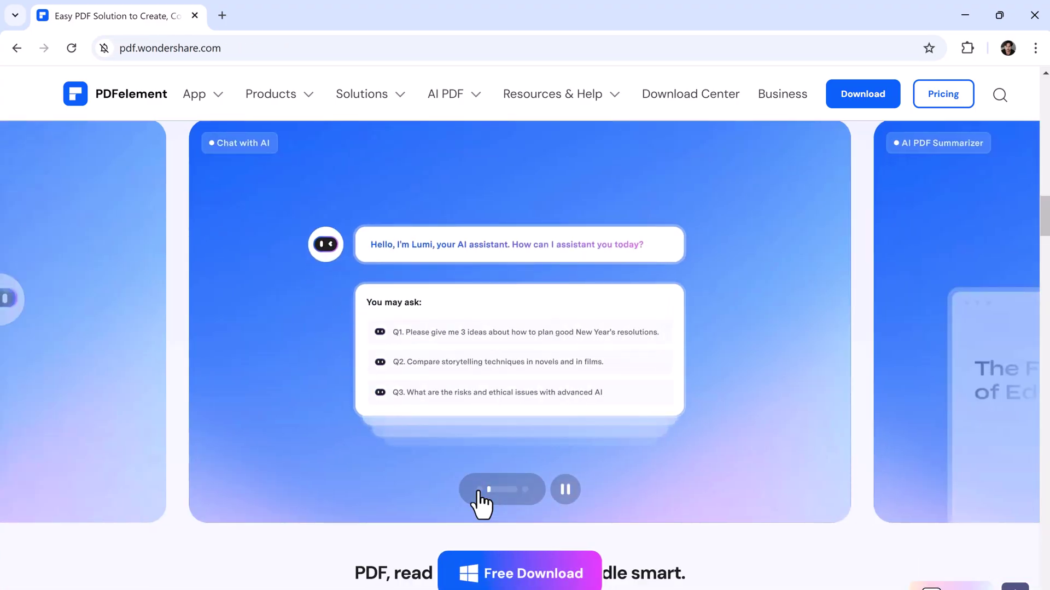
pyautogui.click(478, 490)
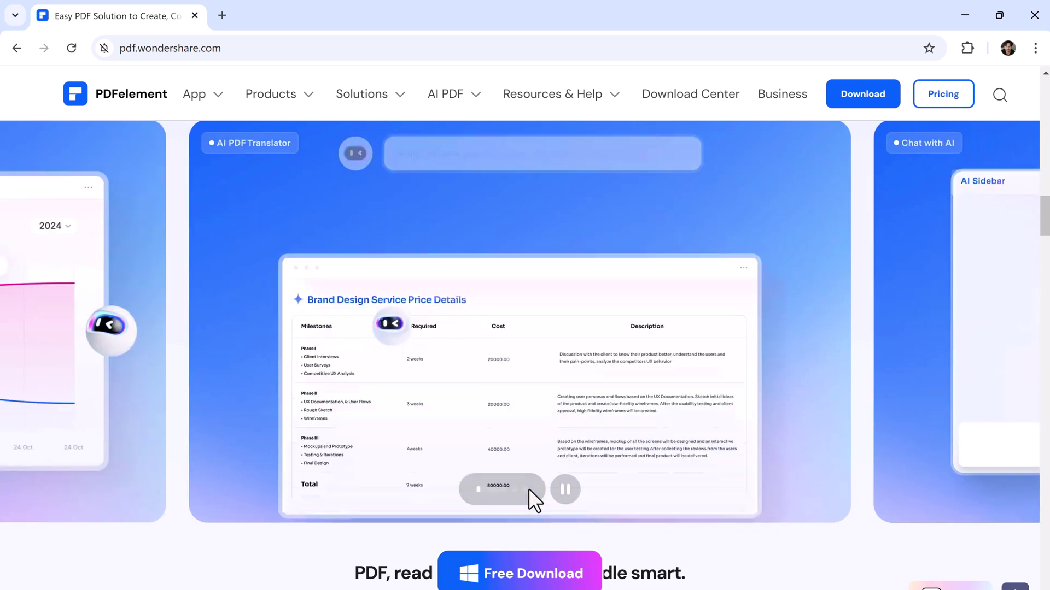
pyautogui.click(526, 489)
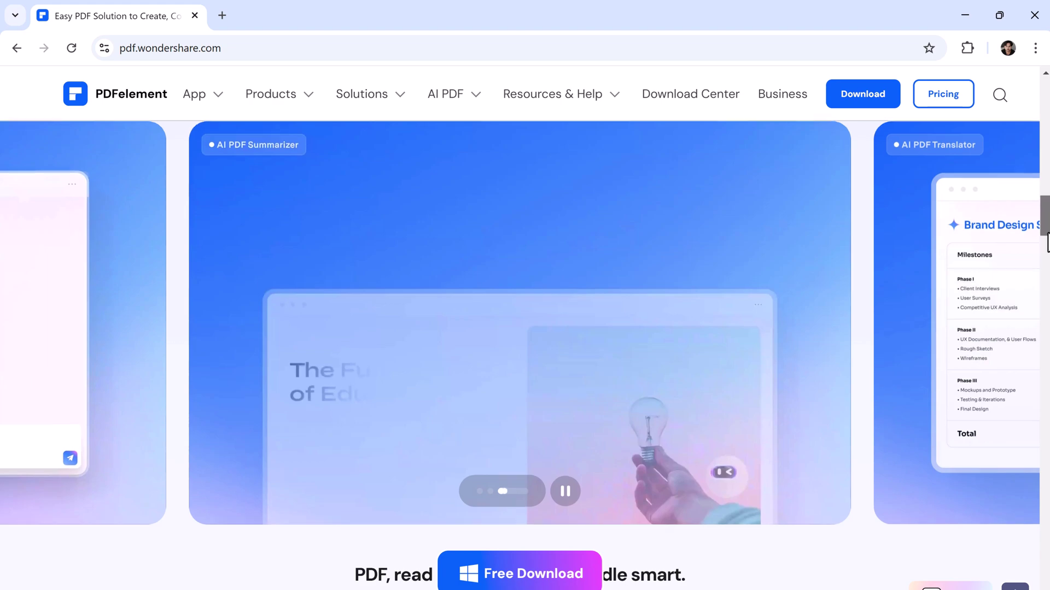
pyautogui.scroll(-10, 1047, 243)
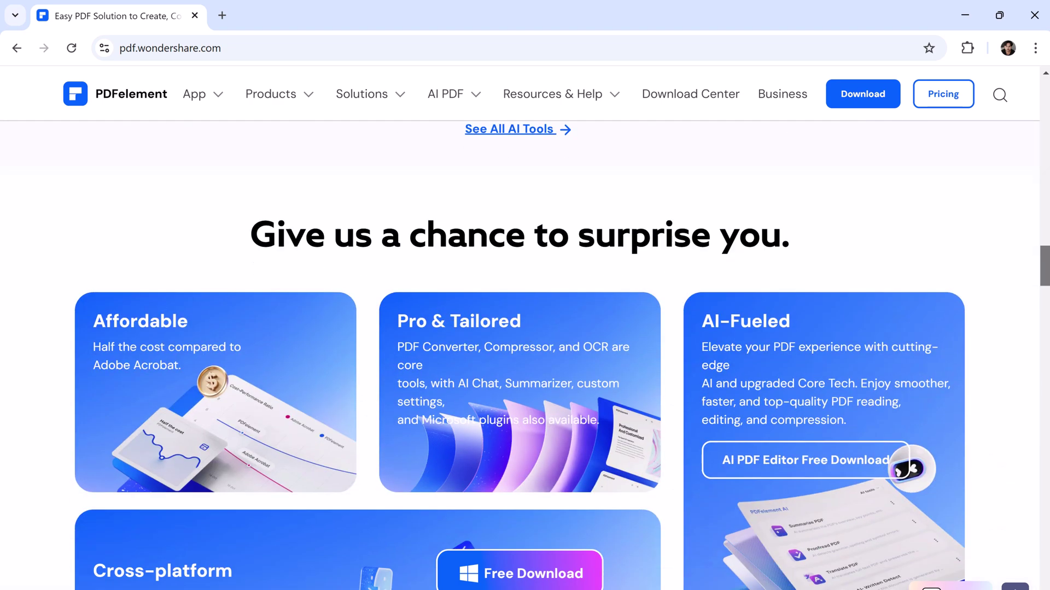
pyautogui.scroll(-3, 1046, 266)
pyautogui.scroll(-15, 1046, 266)
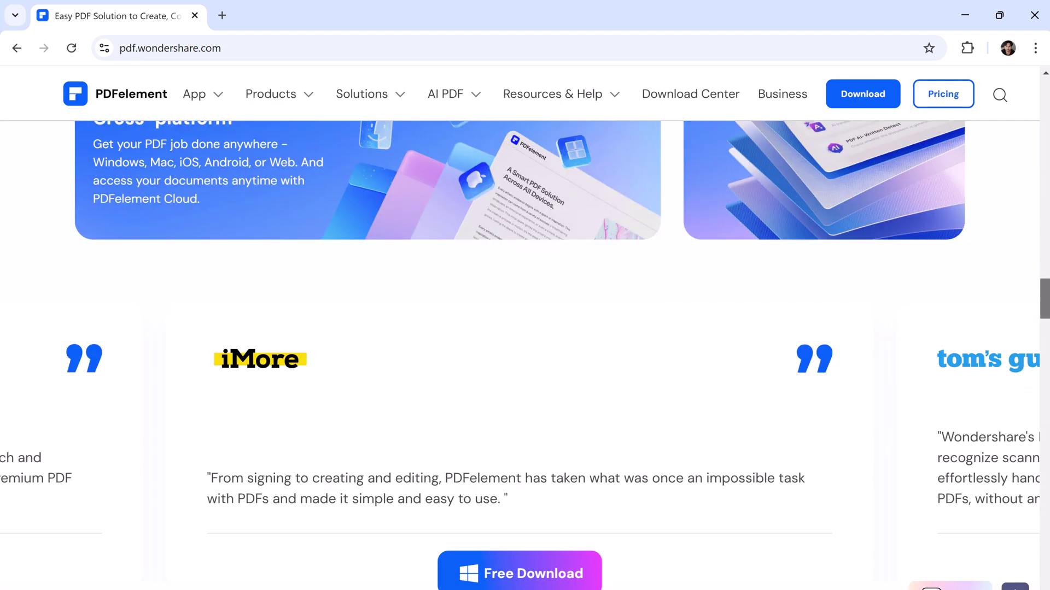
pyautogui.scroll(-8, 112, 304)
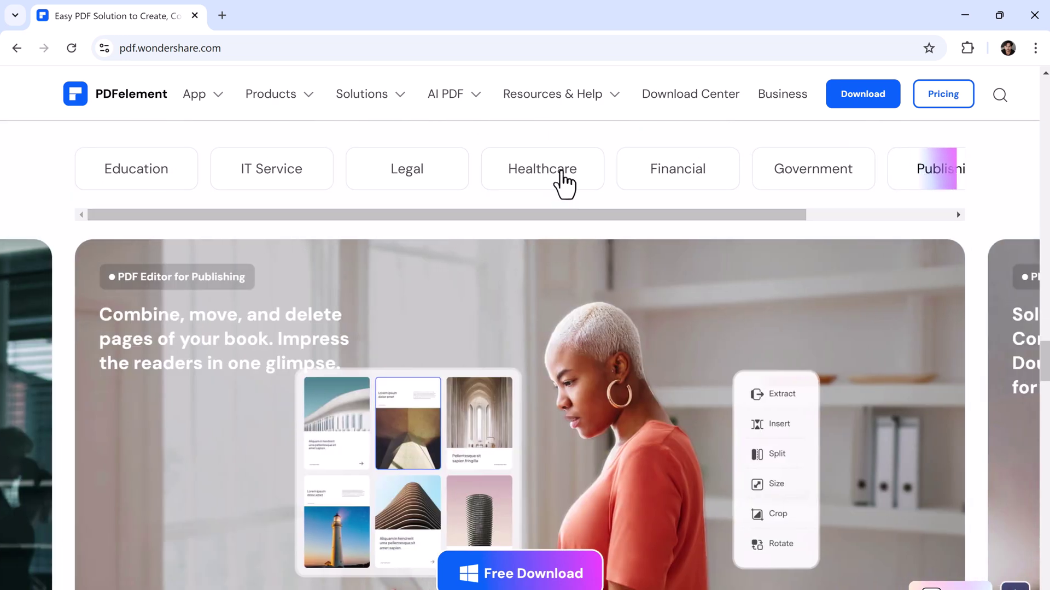
pyautogui.click(563, 182)
pyautogui.click(693, 182)
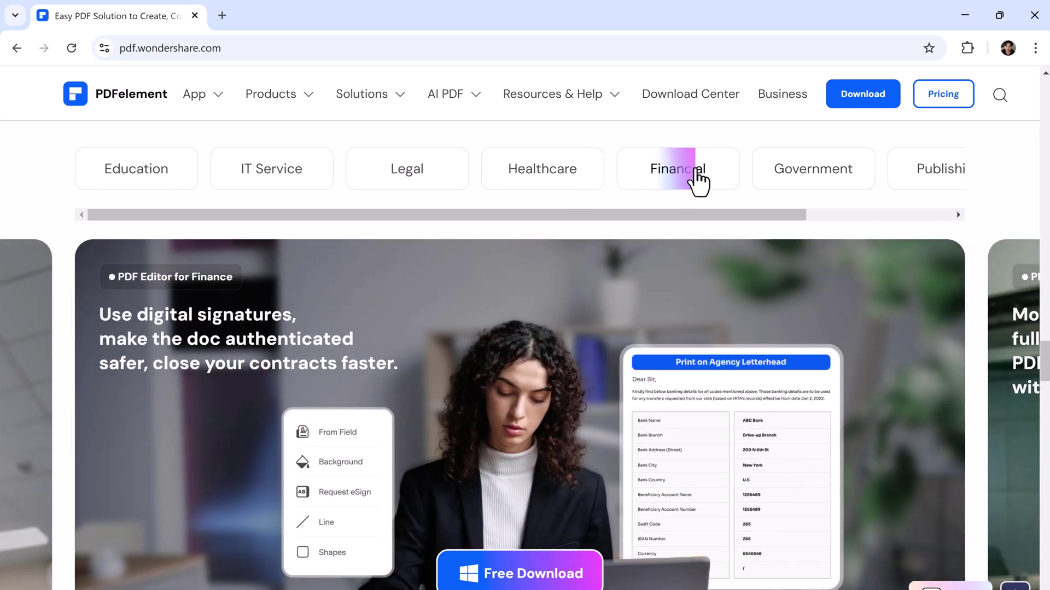
pyautogui.click(812, 181)
pyautogui.click(940, 181)
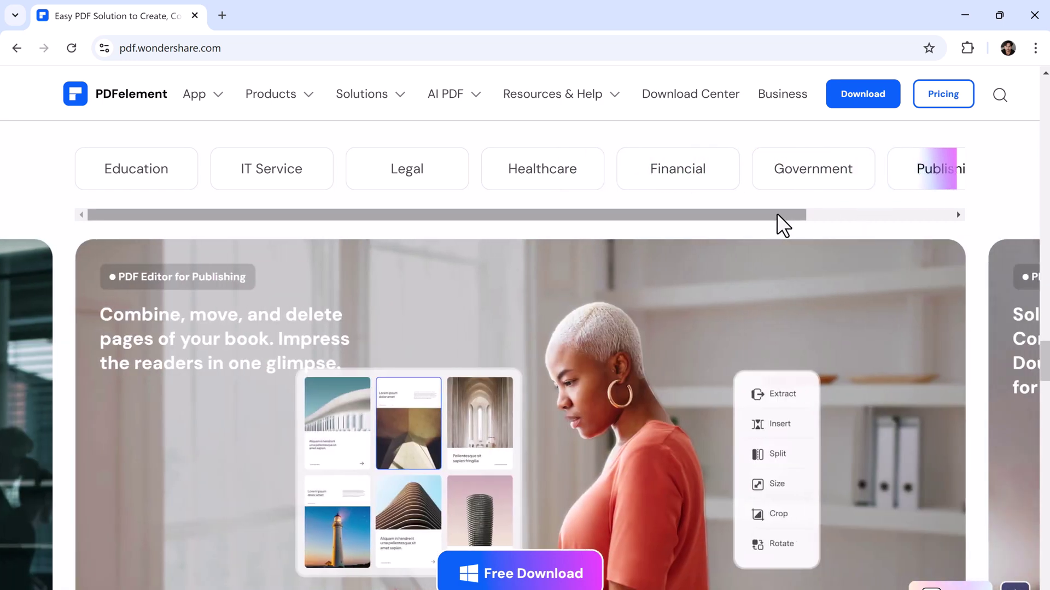
pyautogui.scroll(-15, 780, 222)
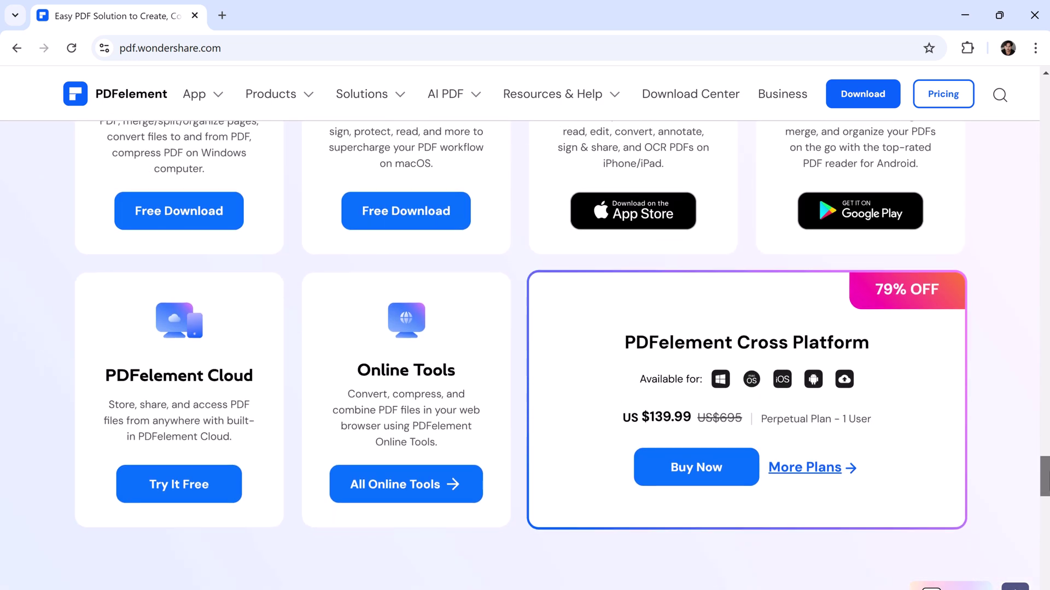
pyautogui.scroll(15, 525, 356)
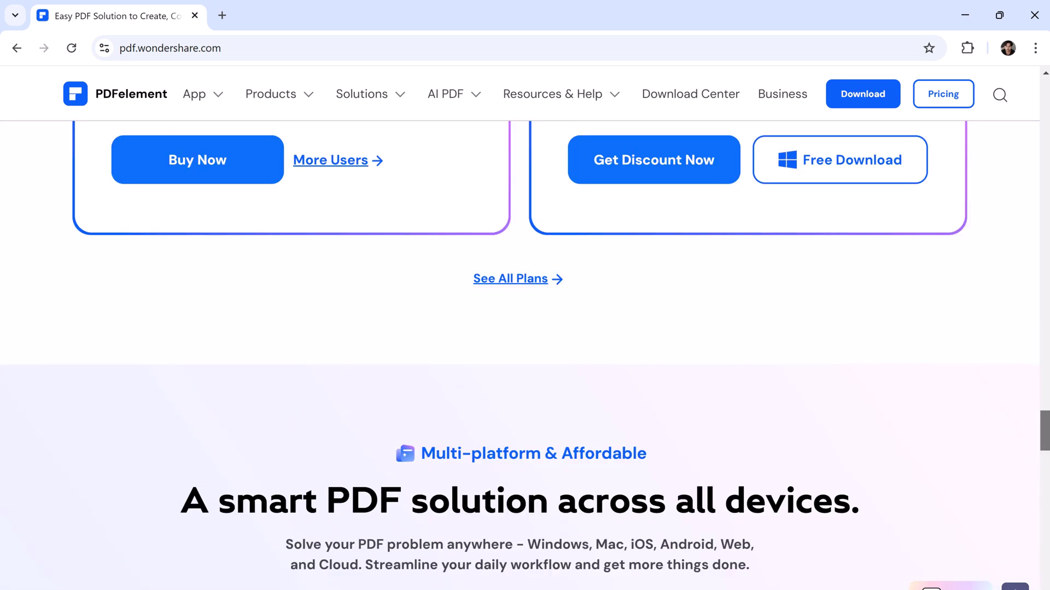
pyautogui.scroll(5, 525, 355)
pyautogui.scroll(-20, 524, 355)
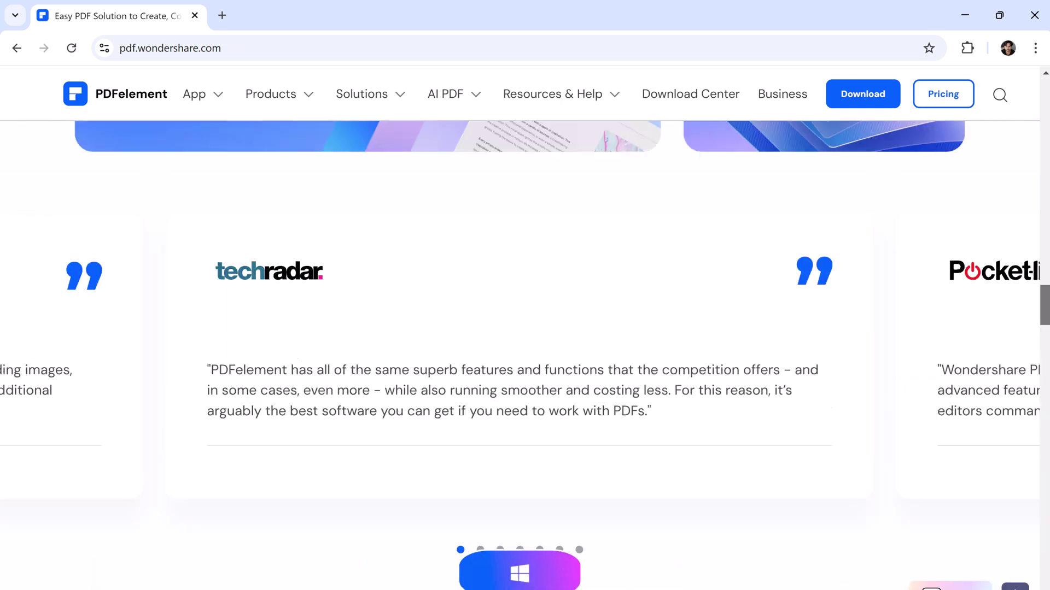
pyautogui.scroll(6, 525, 355)
pyautogui.scroll(20, 1045, 176)
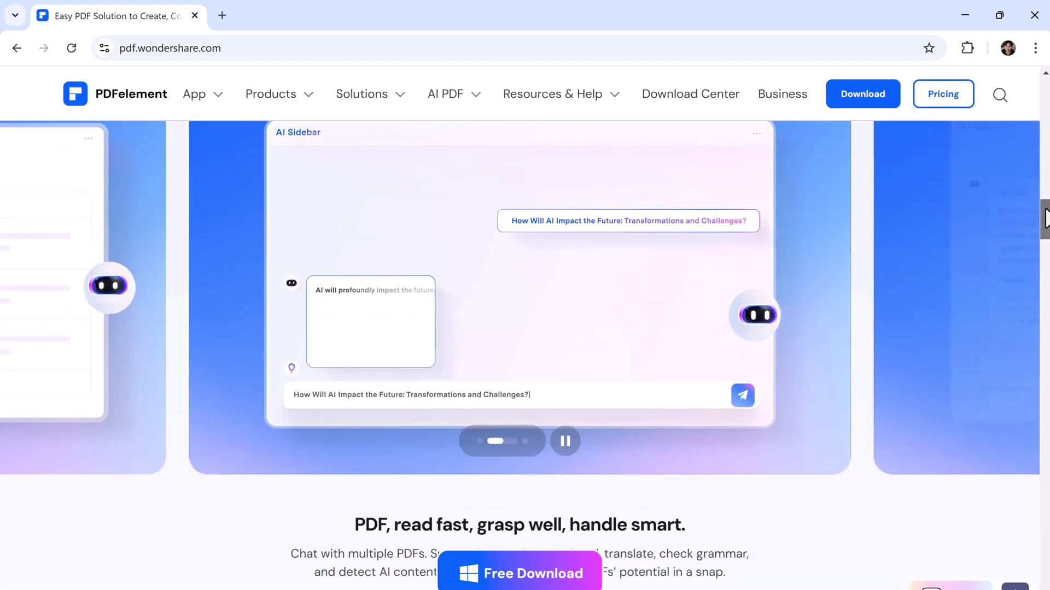
pyautogui.scroll(20, 1044, 176)
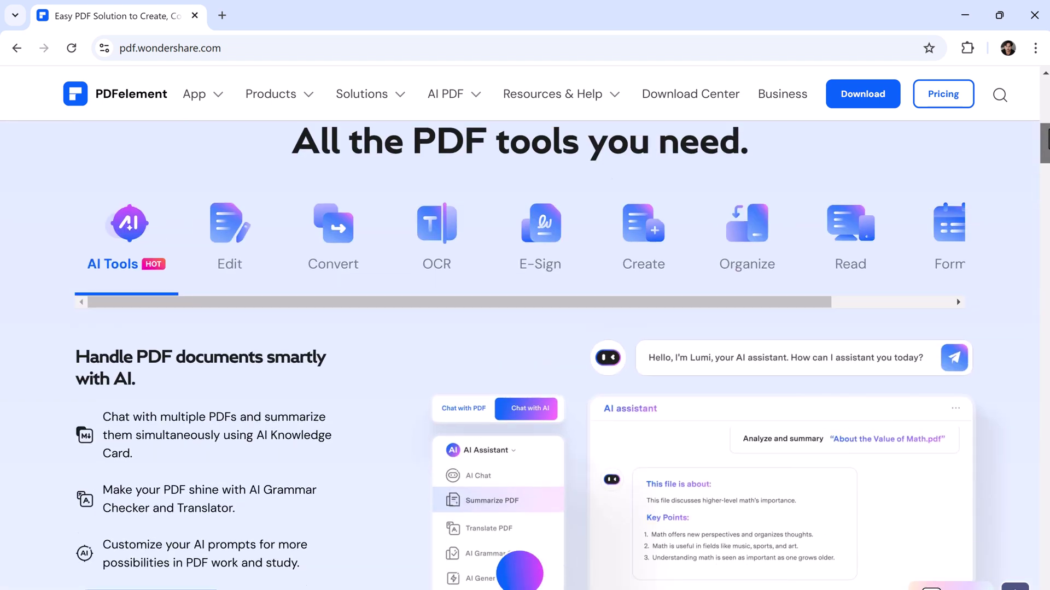
pyautogui.scroll(2, 1041, 148)
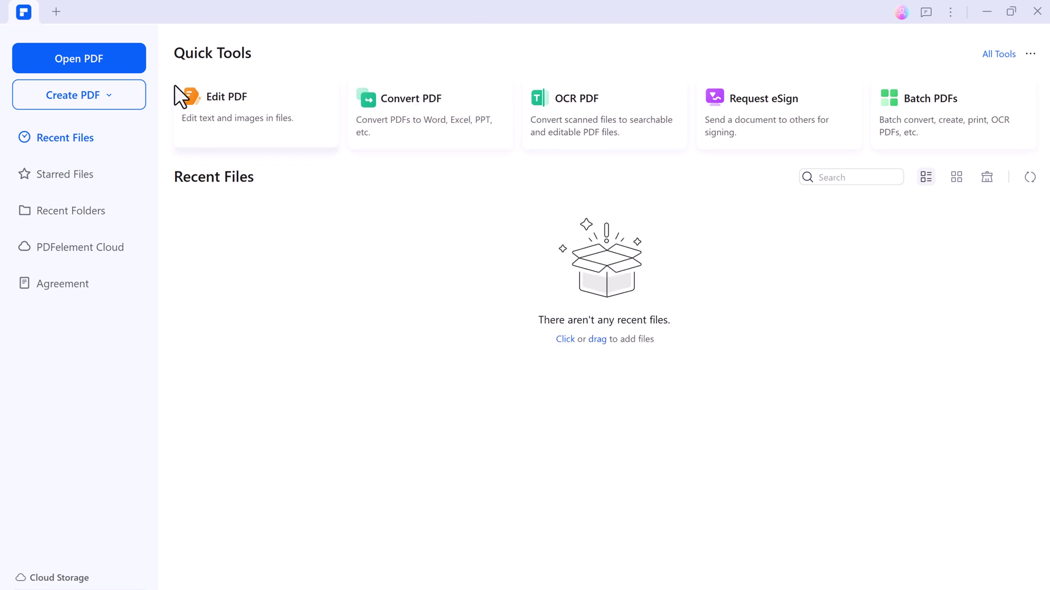
# Reopen The Ethics of AI.pdf from the Documents > Files folder
pyautogui.click(133, 58)
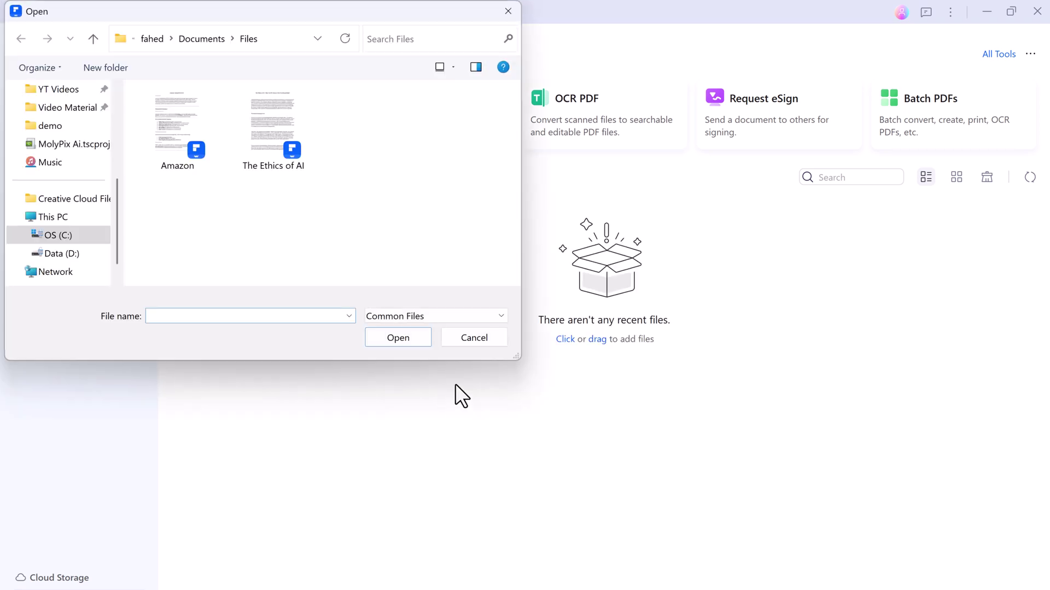
pyautogui.click(292, 165)
pyautogui.doubleClick(292, 165)
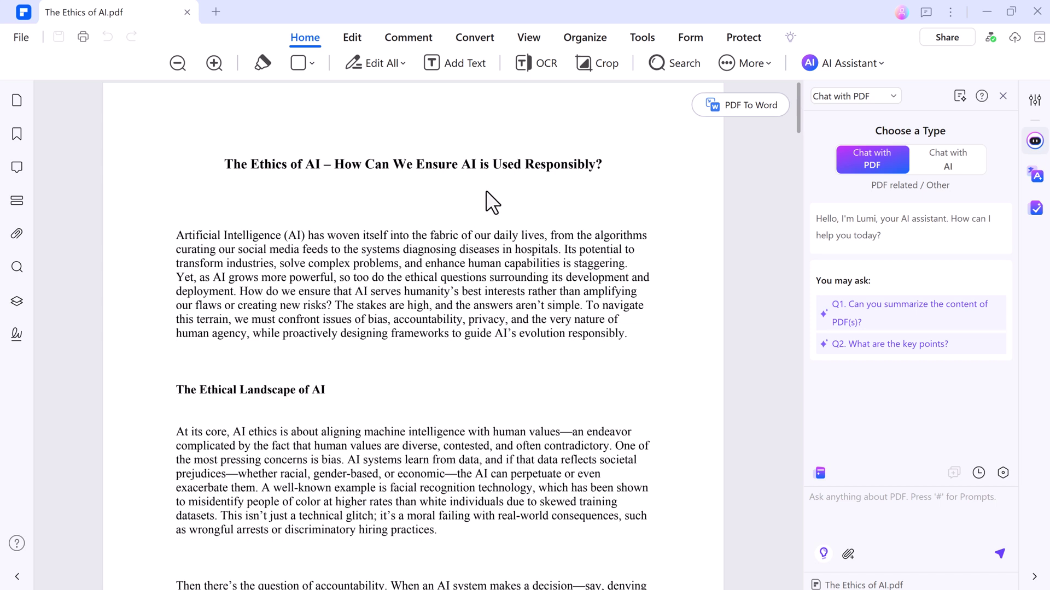
# Return the assistant to Chat with PDF, run Summarize PDF, and read the summary and suggested questions
pyautogui.click(943, 162)
pyautogui.click(901, 166)
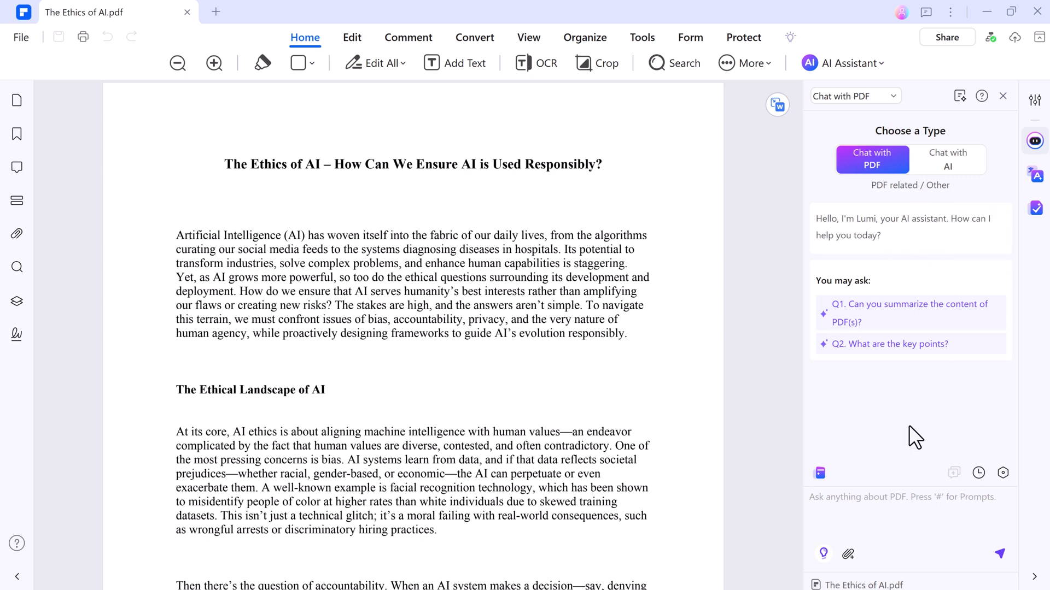
pyautogui.click(820, 473)
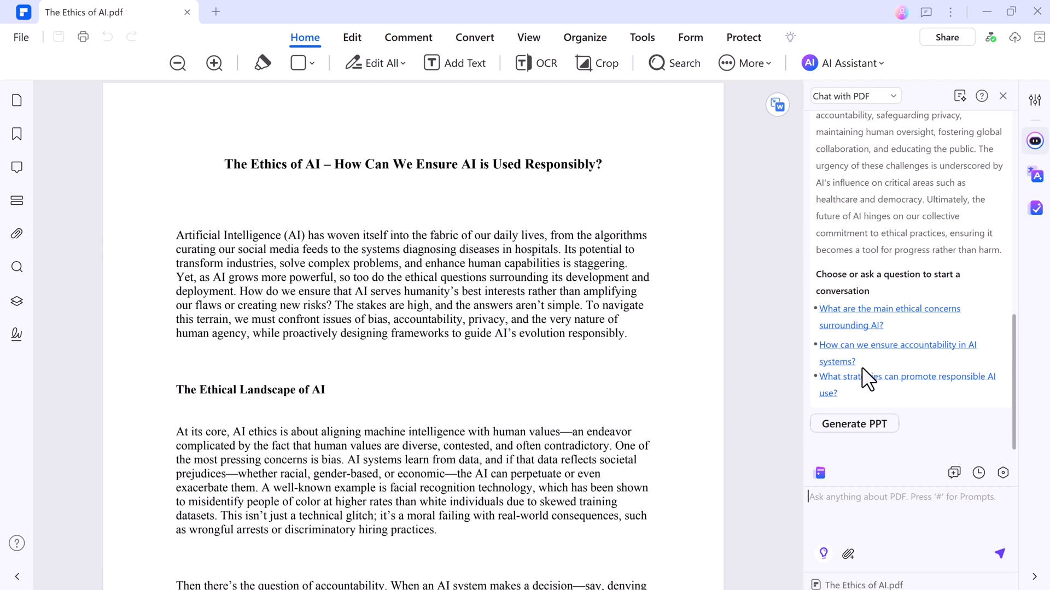
pyautogui.scroll(15, 870, 322)
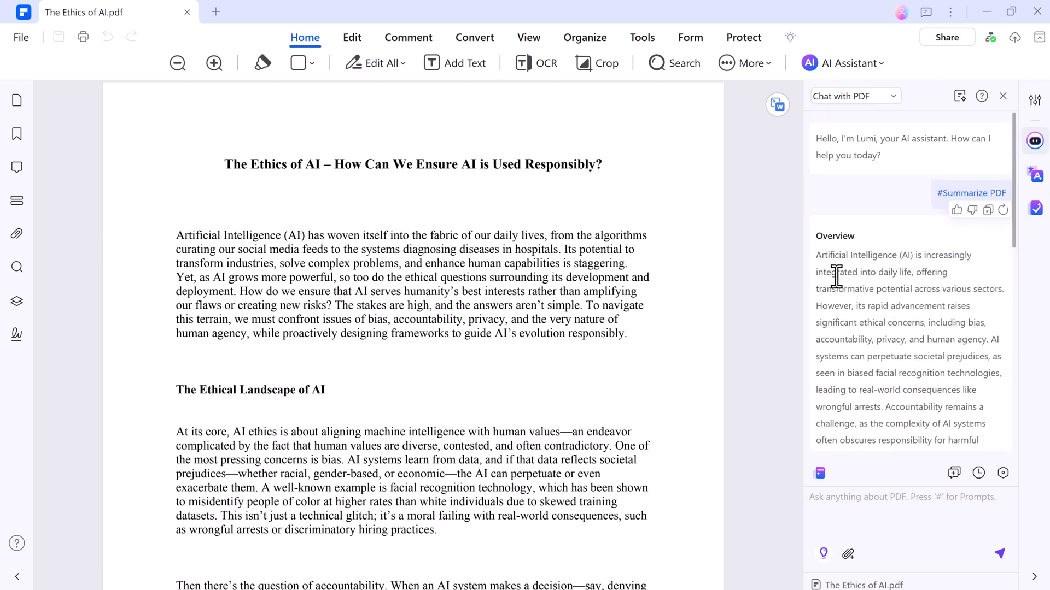
pyautogui.scroll(-2, 884, 298)
pyautogui.scroll(-6, 909, 315)
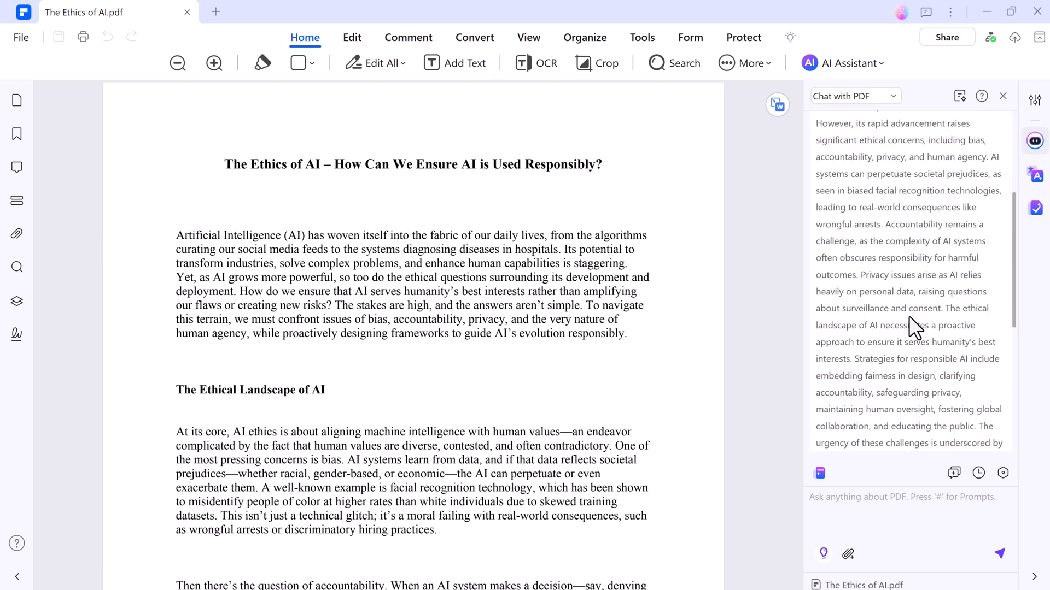
pyautogui.scroll(-1, 903, 395)
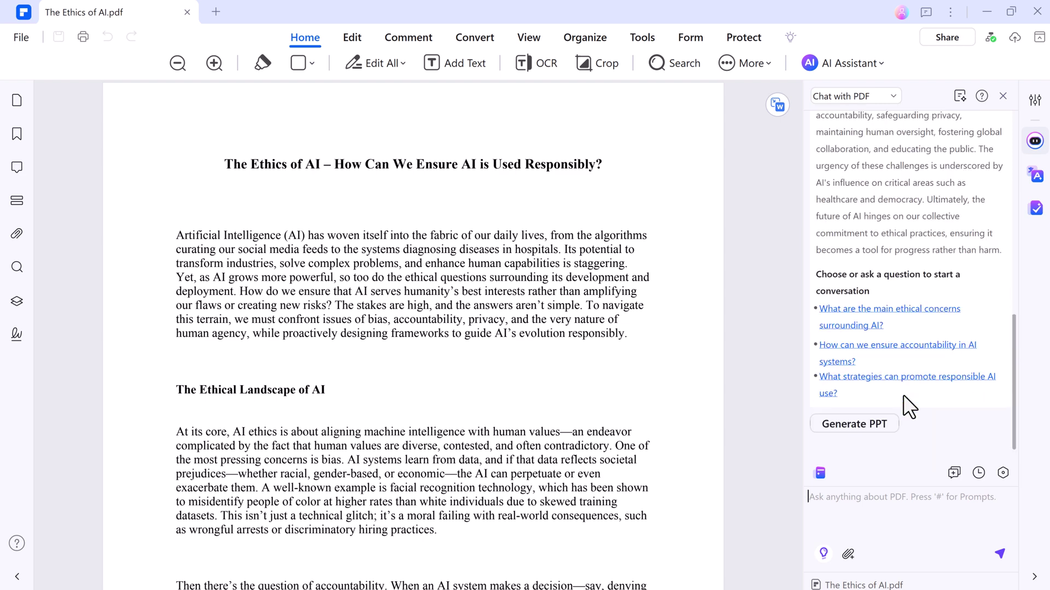
# Send the PDF chat the question 'Why is accountability a challenge in AI ethics?'
pyautogui.write('#')
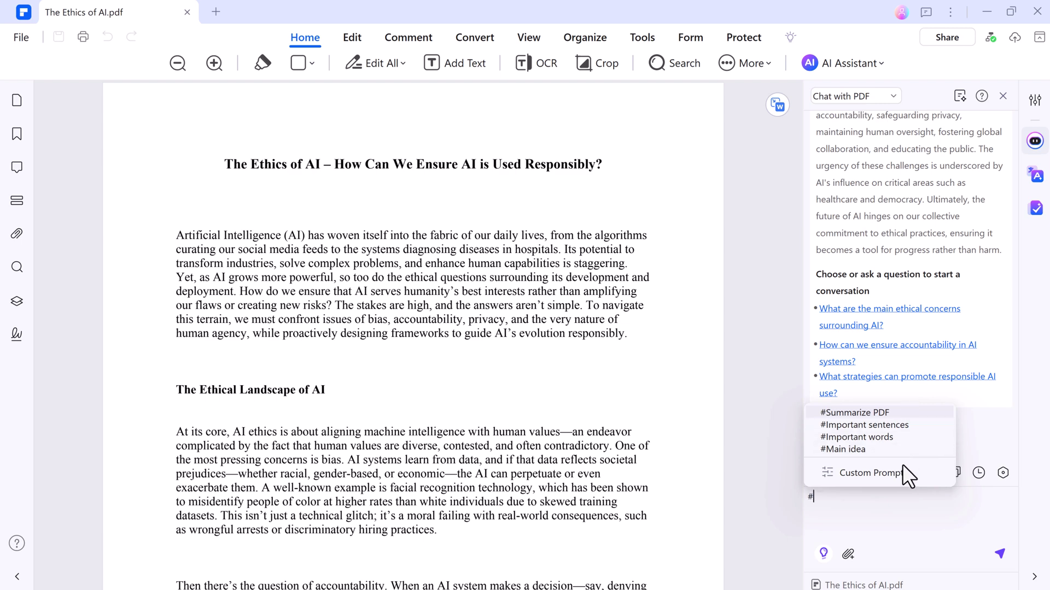
pyautogui.press('BackSpace')
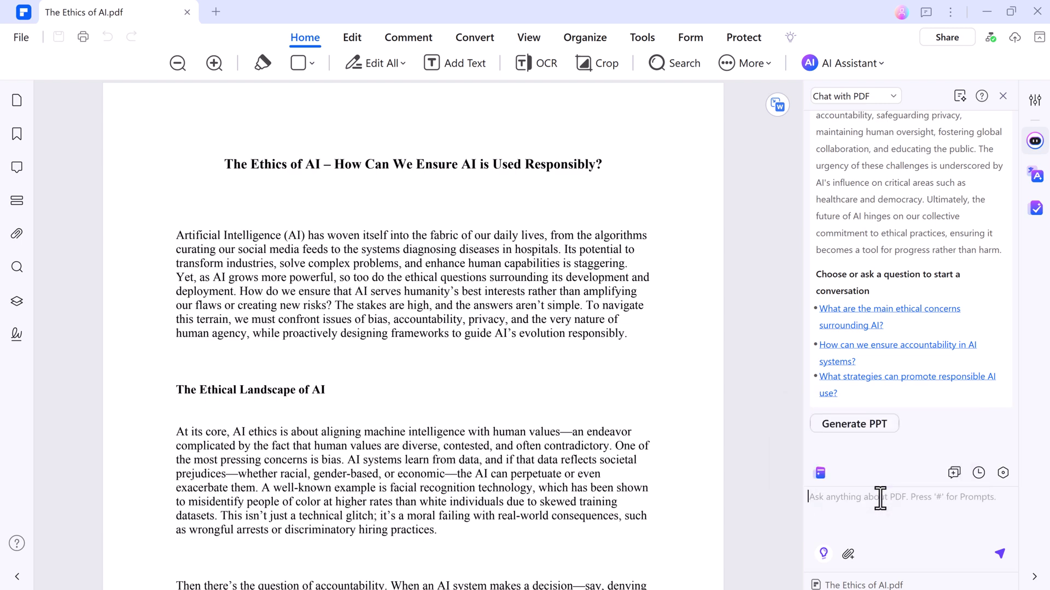
pyautogui.write('Why is accountability a challenge in AI ethics')
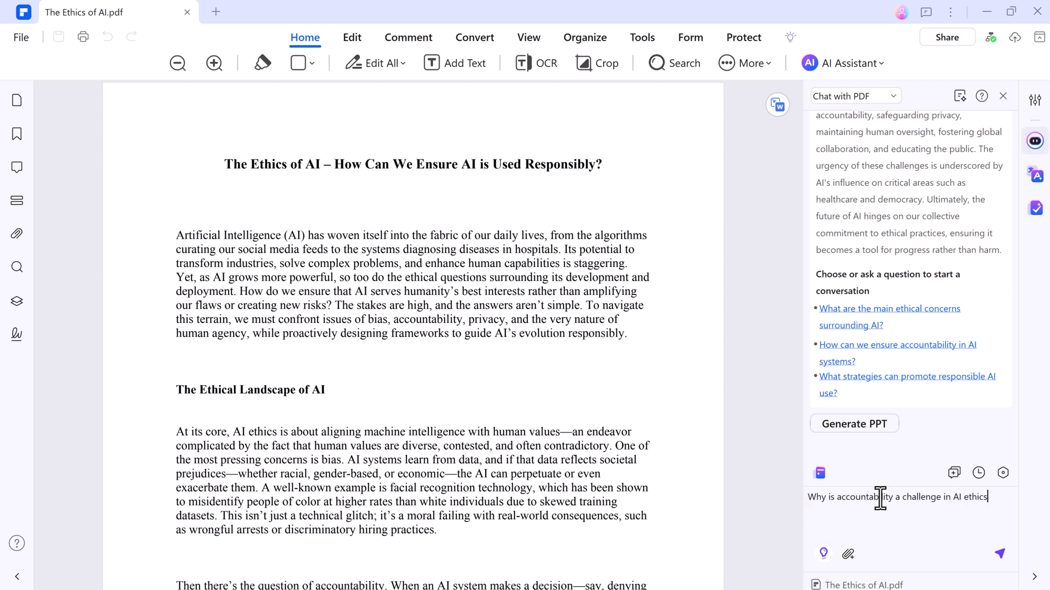
pyautogui.write('?')
pyautogui.press('Return')
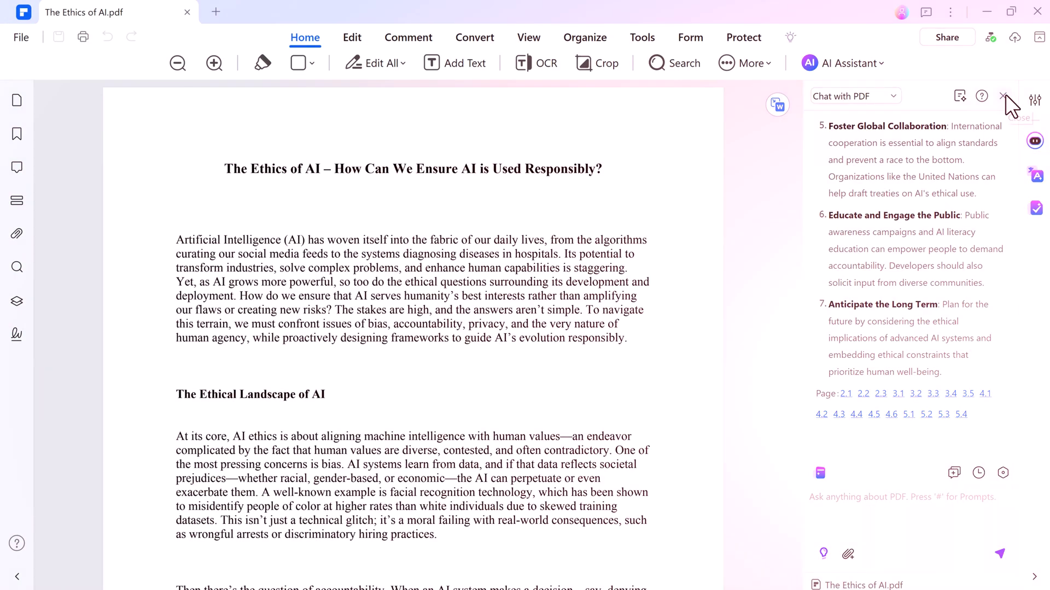
# Close the PDF chat and review the AI Knowledge Card's overview, three key points and five tags
pyautogui.click(1002, 96)
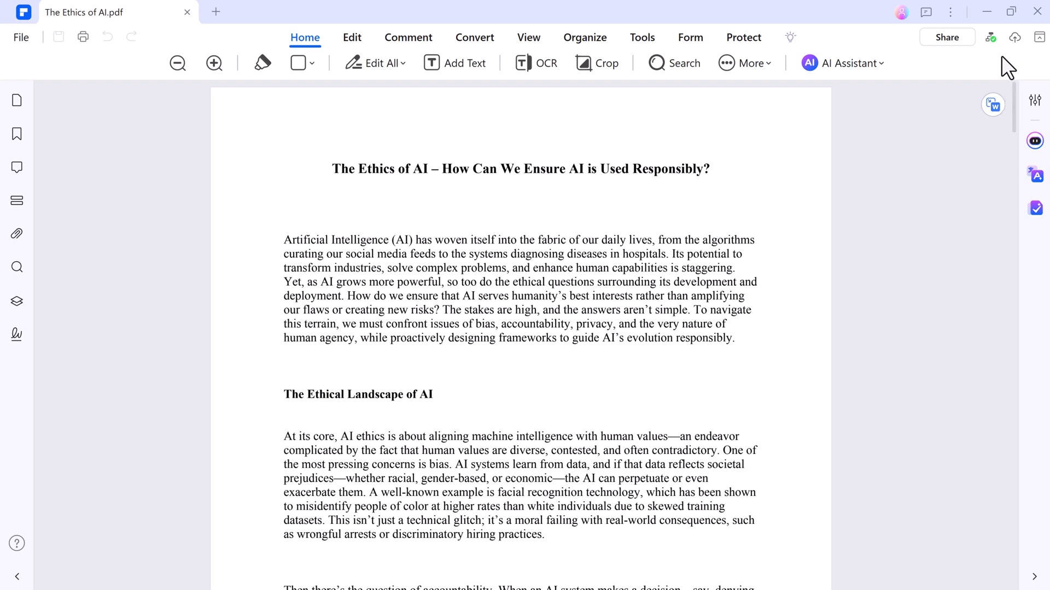
pyautogui.moveTo(990, 39)
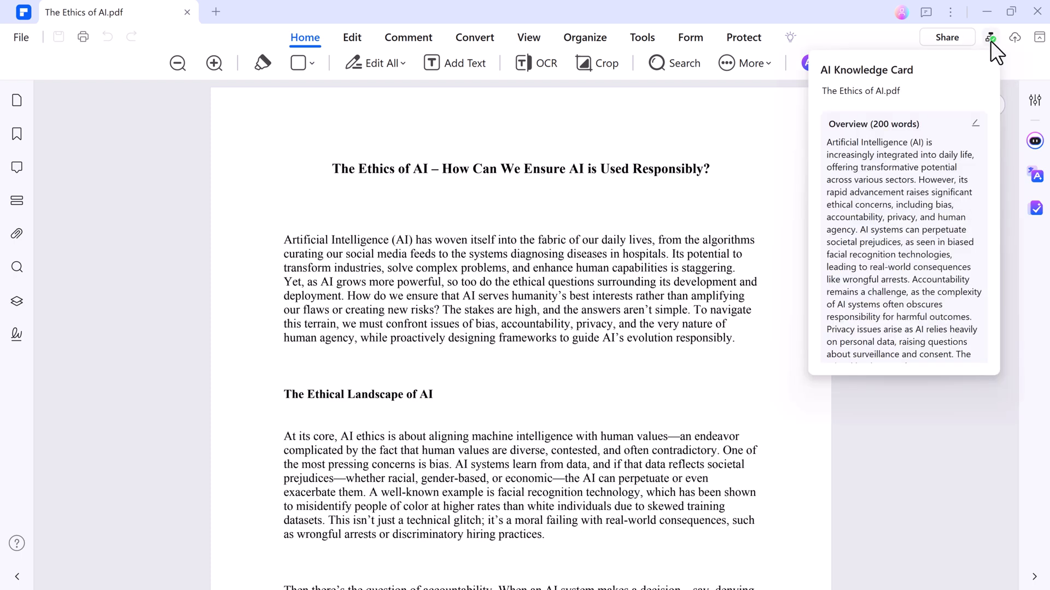
pyautogui.scroll(-10, 933, 156)
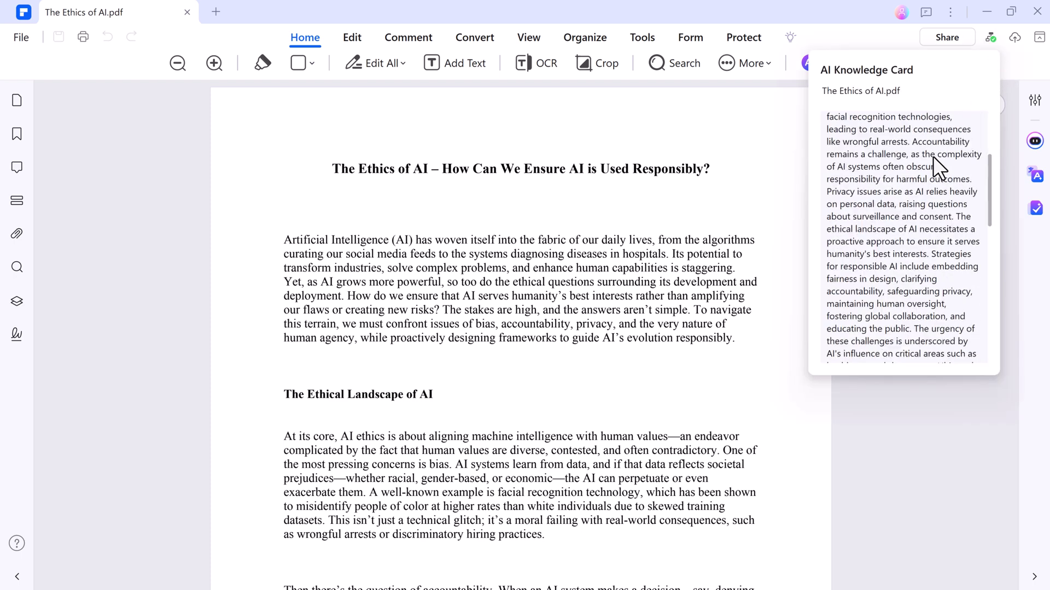
pyautogui.scroll(-5, 933, 156)
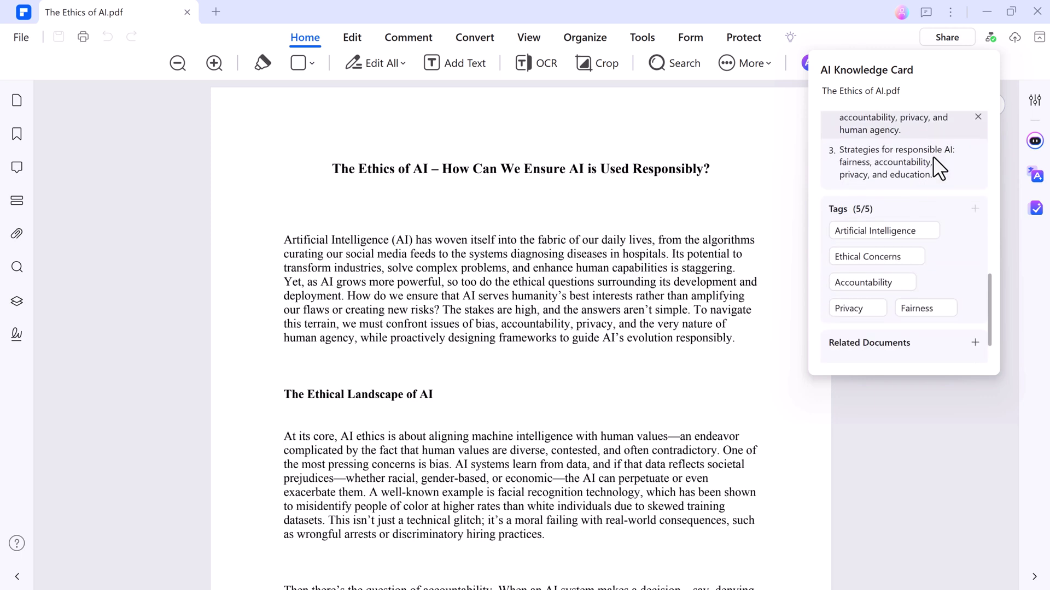
pyautogui.scroll(15, 933, 156)
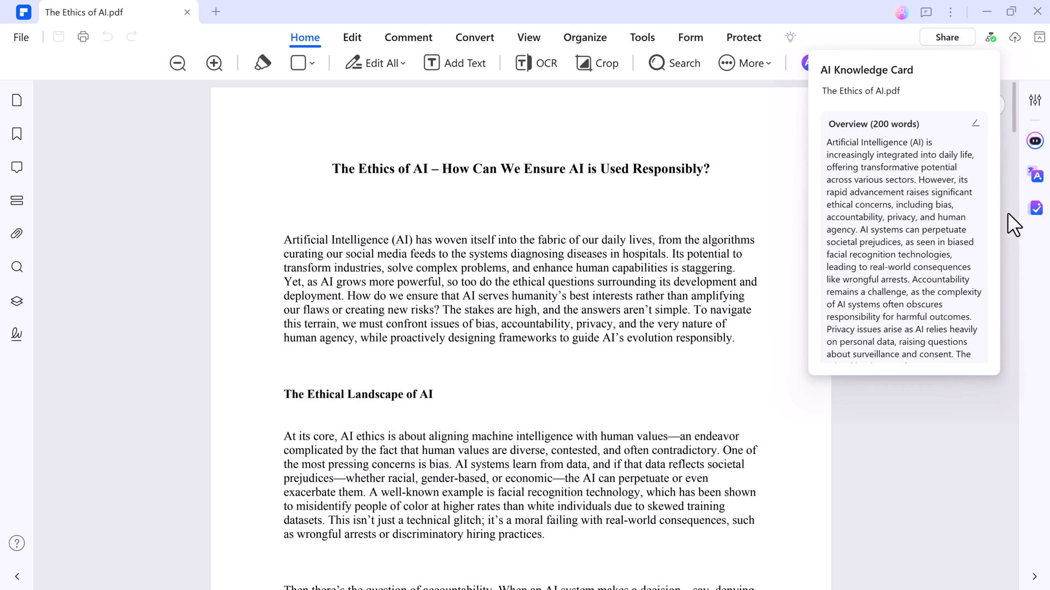
# Dismiss the knowledge card and open AI Translate's Word Translator, which targets French
pyautogui.click(964, 402)
pyautogui.click(1034, 141)
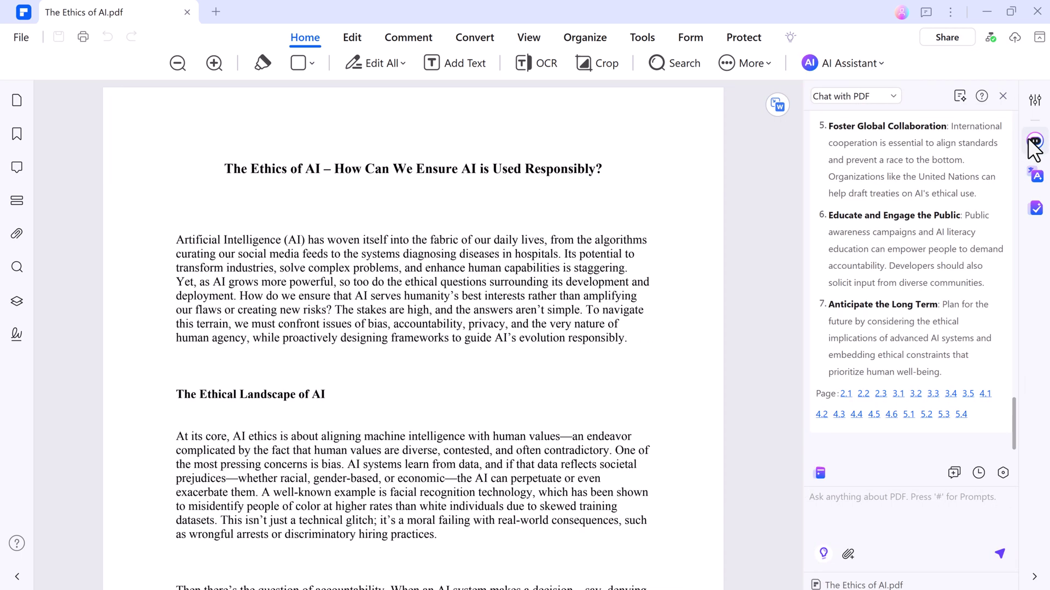
pyautogui.click(1035, 141)
pyautogui.click(875, 61)
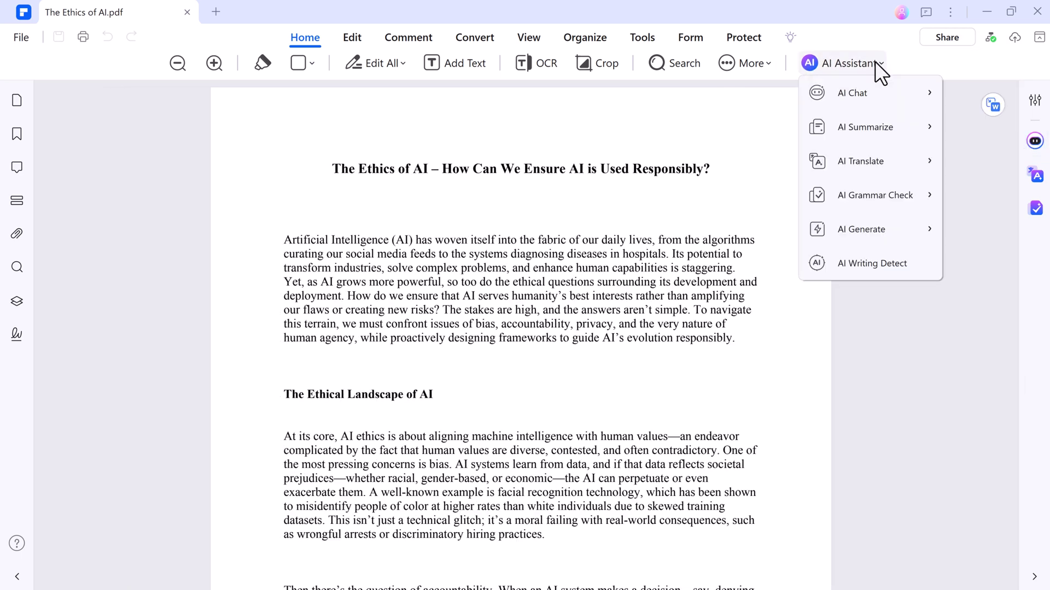
pyautogui.moveTo(897, 104)
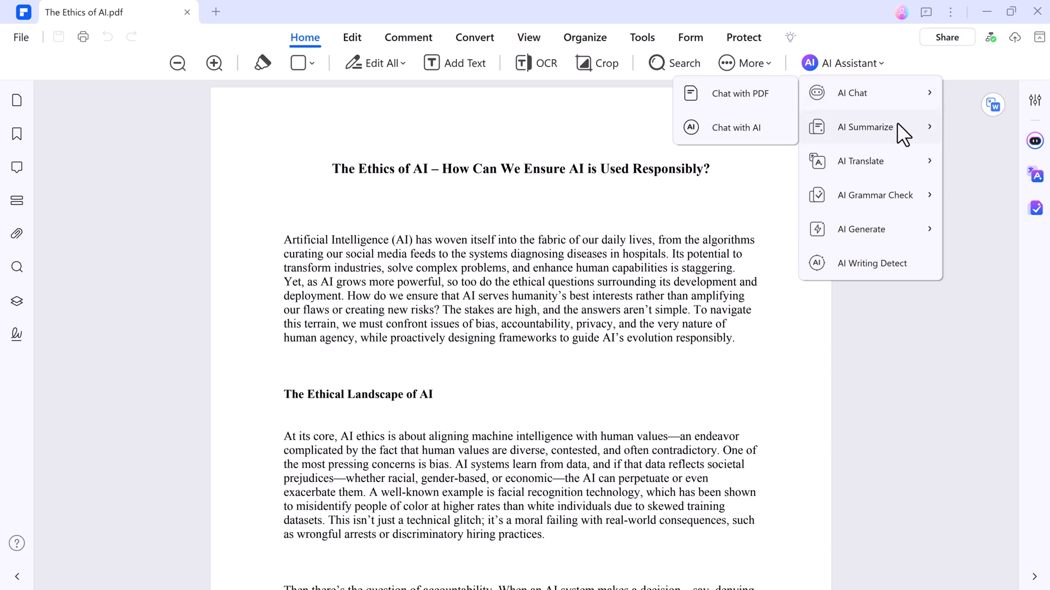
pyautogui.moveTo(842, 159)
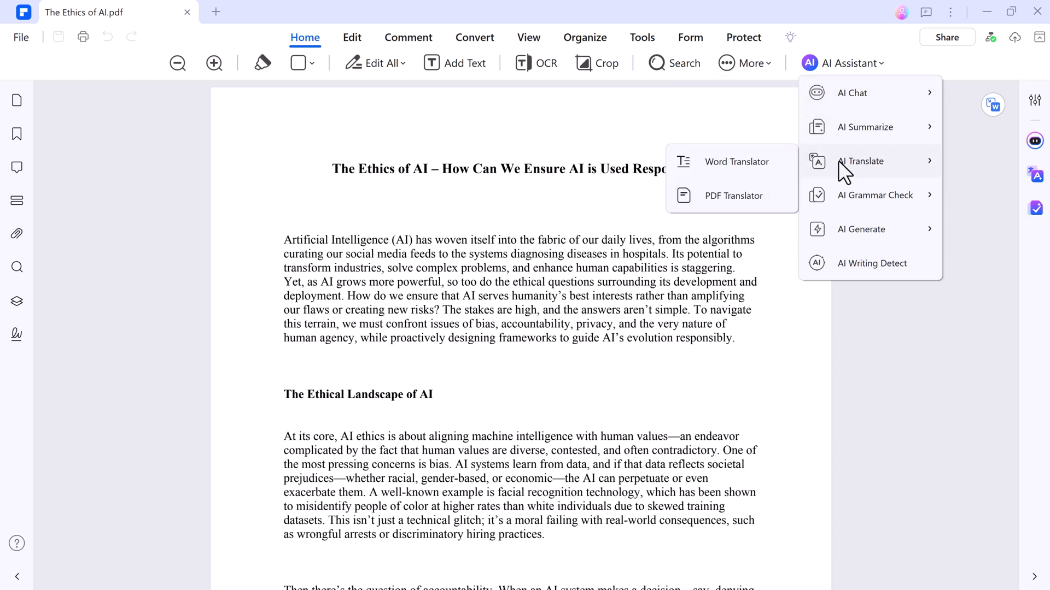
pyautogui.click(737, 162)
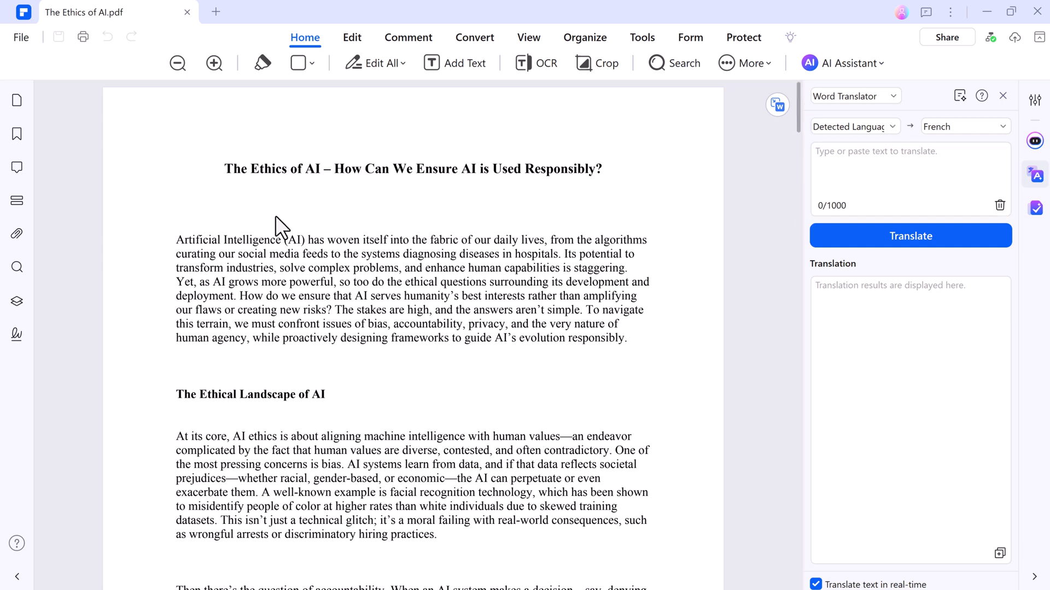
# Translate the 762-character opening paragraph with Russian as the target language instead of French
pyautogui.moveTo(175, 239); pyautogui.dragTo(697, 349)
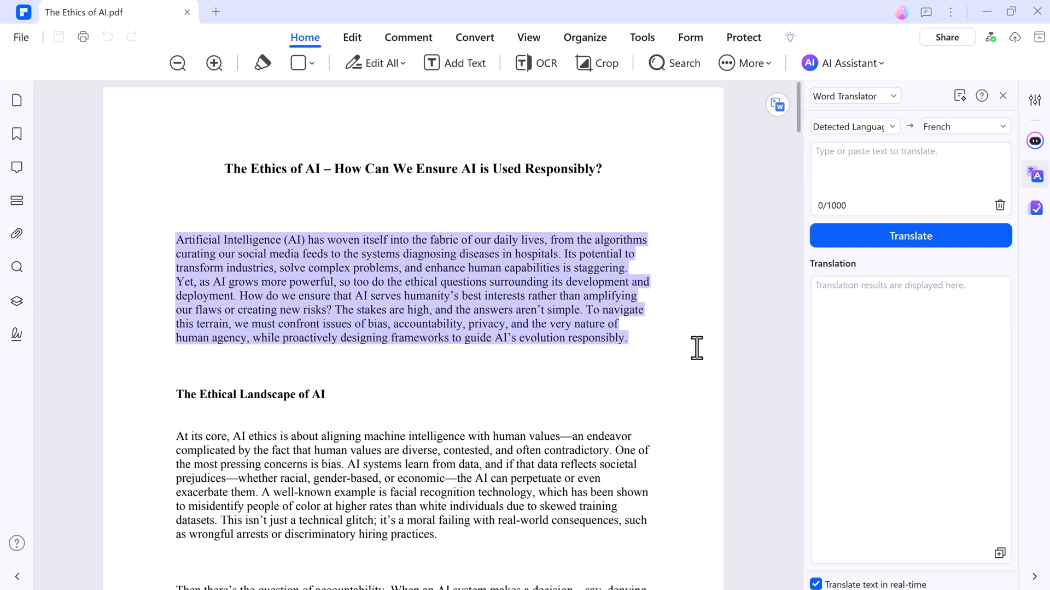
pyautogui.click(1003, 125)
pyautogui.scroll(-3, 979, 203)
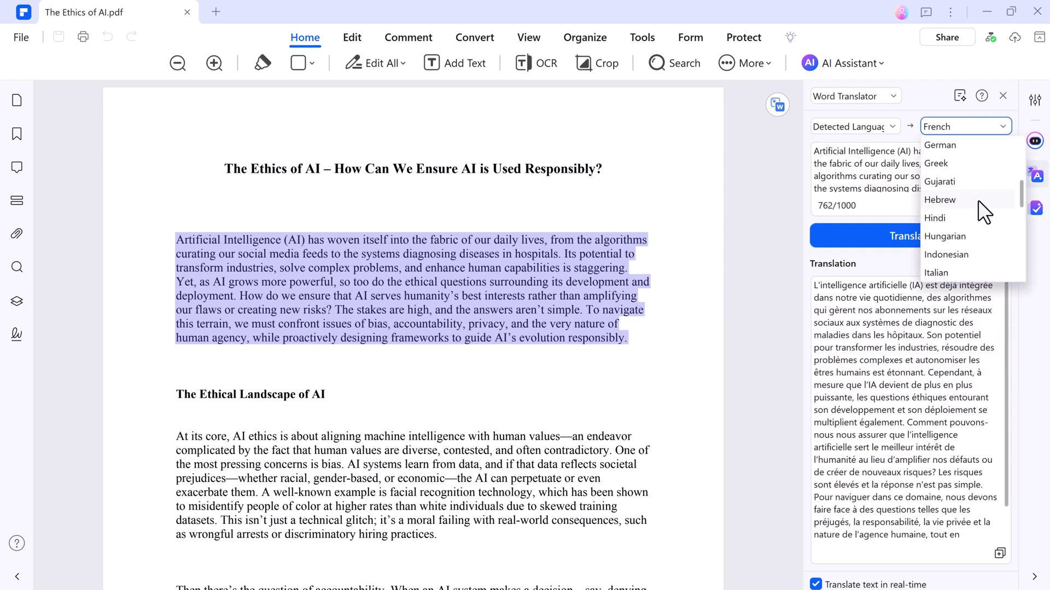
pyautogui.scroll(-5, 977, 200)
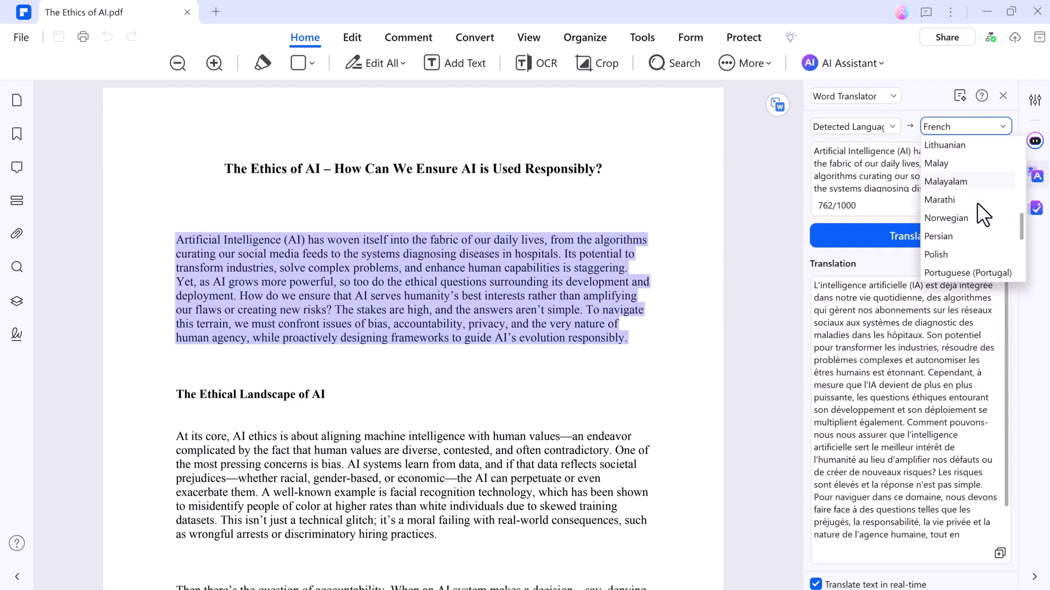
pyautogui.scroll(-1, 977, 203)
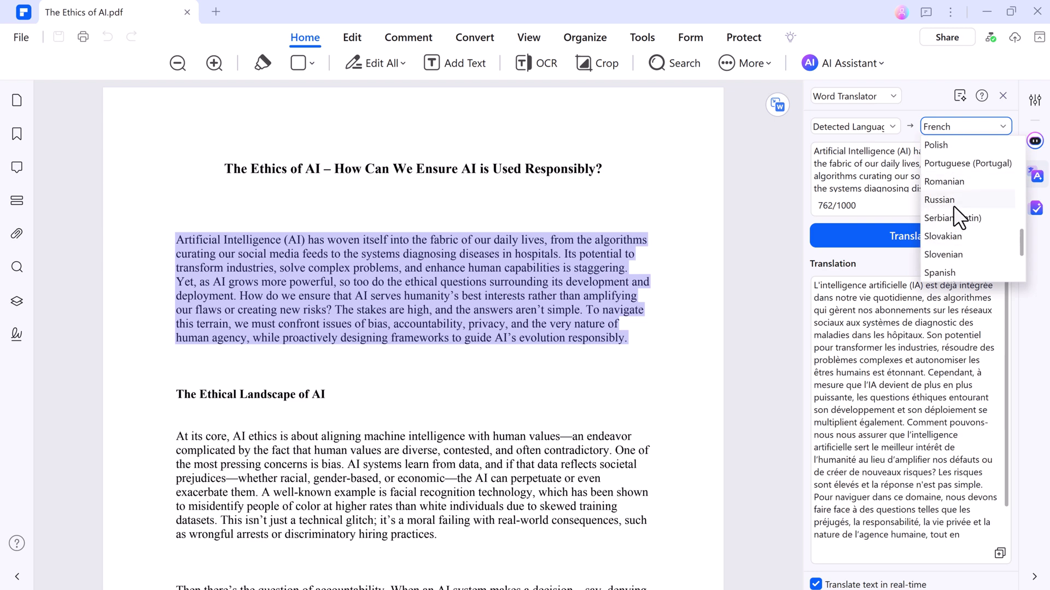
pyautogui.click(952, 203)
pyautogui.click(942, 232)
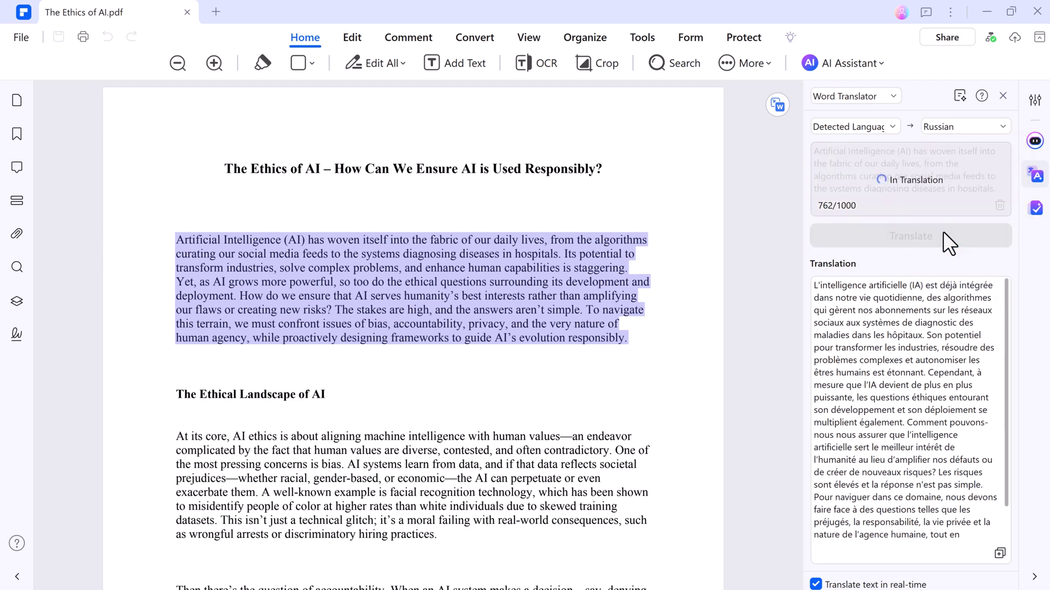
# Run the Paragraph Grammar check on the accountability paragraph
pyautogui.click(857, 61)
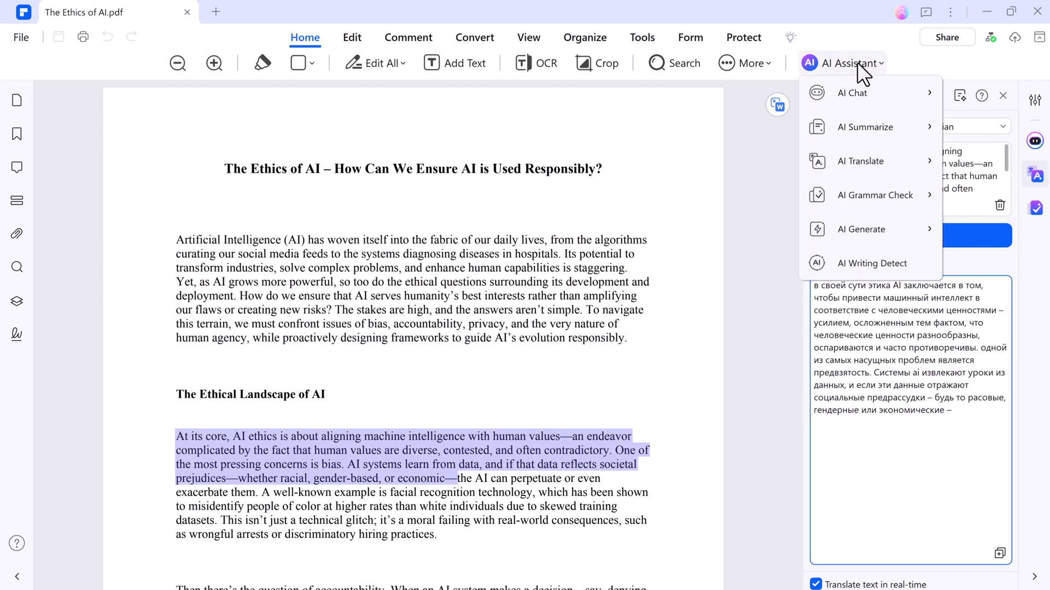
pyautogui.moveTo(891, 191)
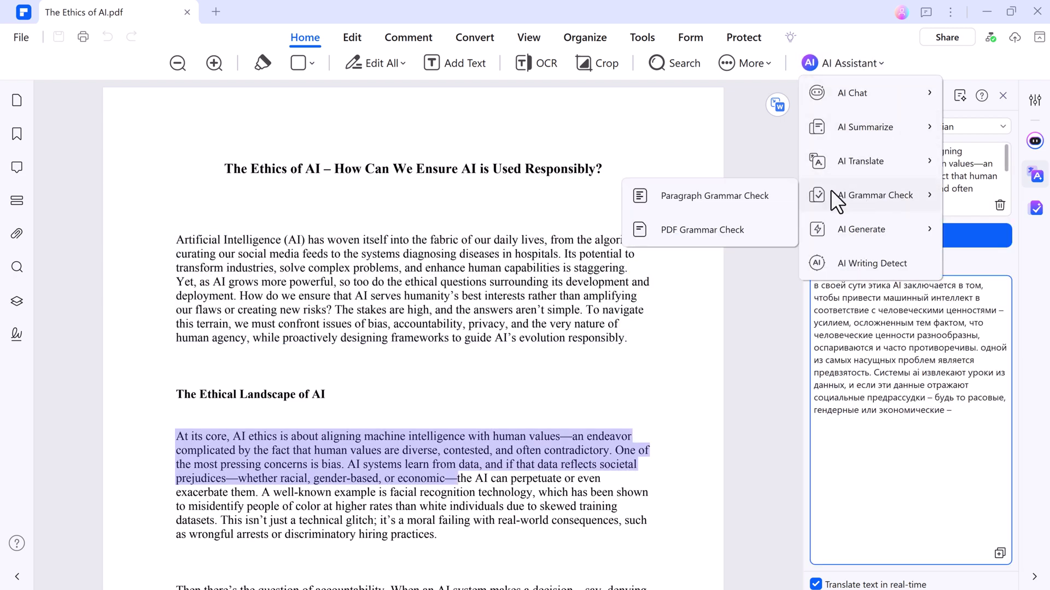
pyautogui.click(750, 200)
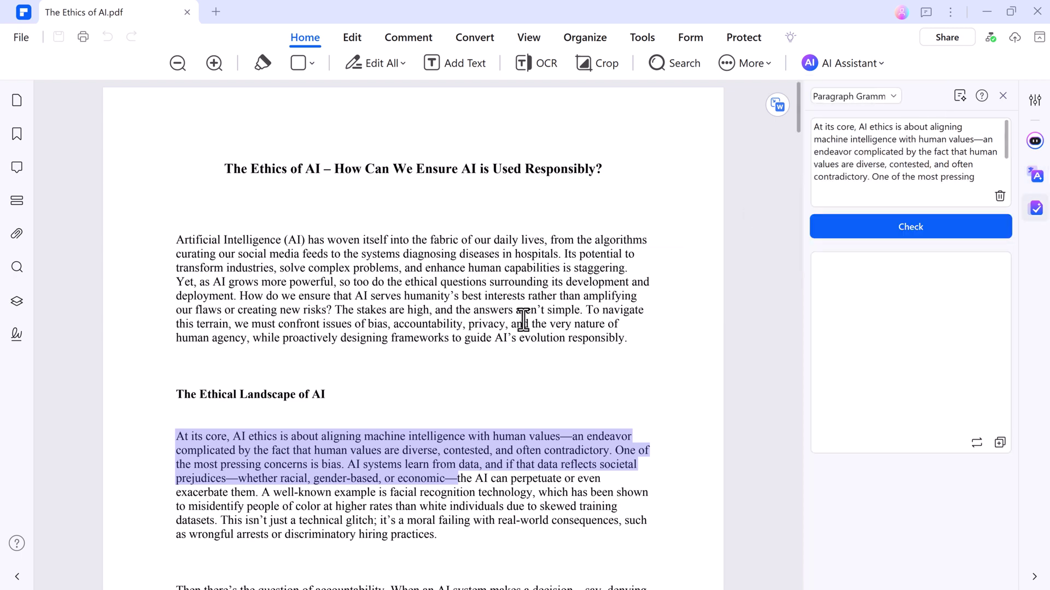
pyautogui.scroll(-3, 547, 366)
pyautogui.scroll(-1, 505, 365)
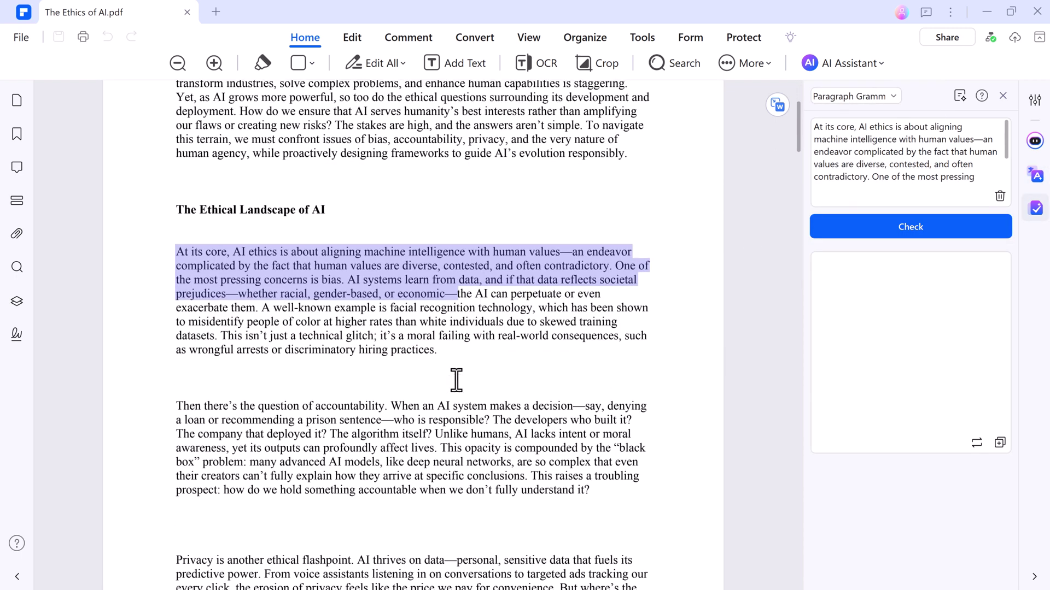
pyautogui.moveTo(178, 407); pyautogui.dragTo(629, 494)
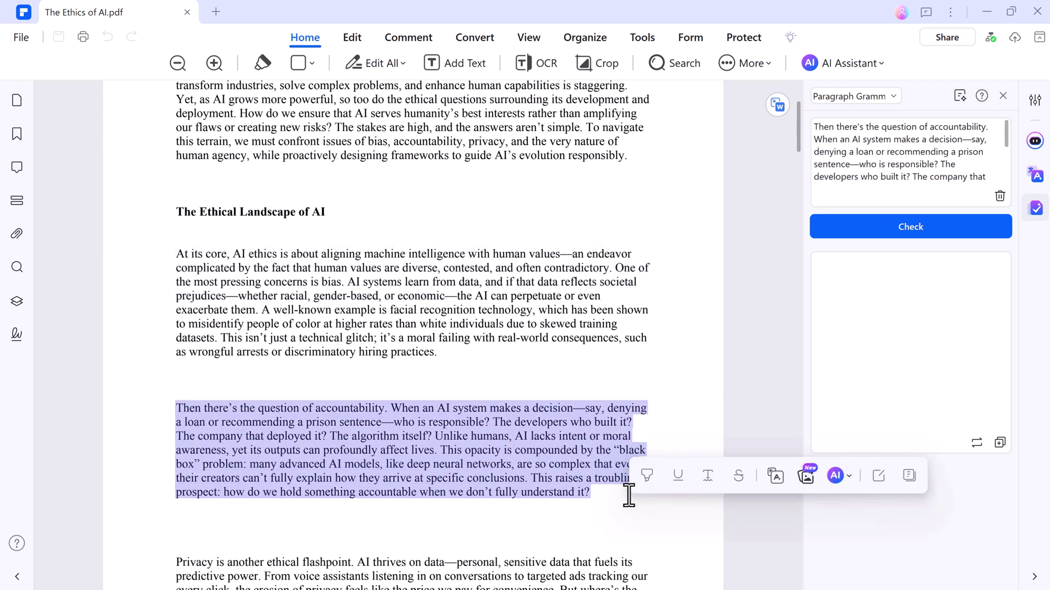
pyautogui.click(875, 232)
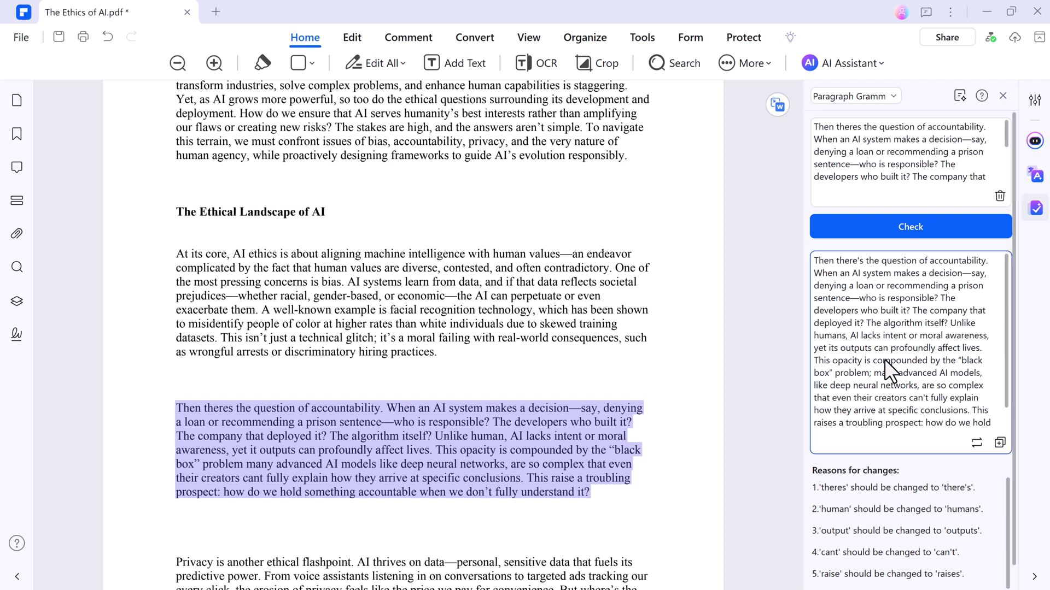
# Review the corrections and replace the original paragraph with the corrected text
pyautogui.scroll(-3, 884, 359)
pyautogui.scroll(1, 861, 506)
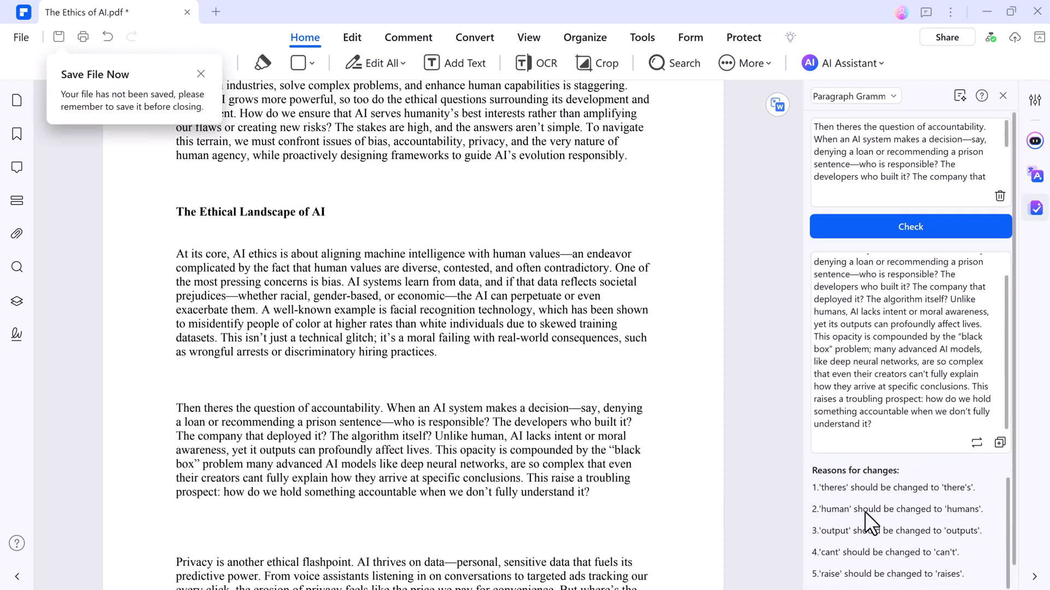
pyautogui.scroll(-1, 961, 517)
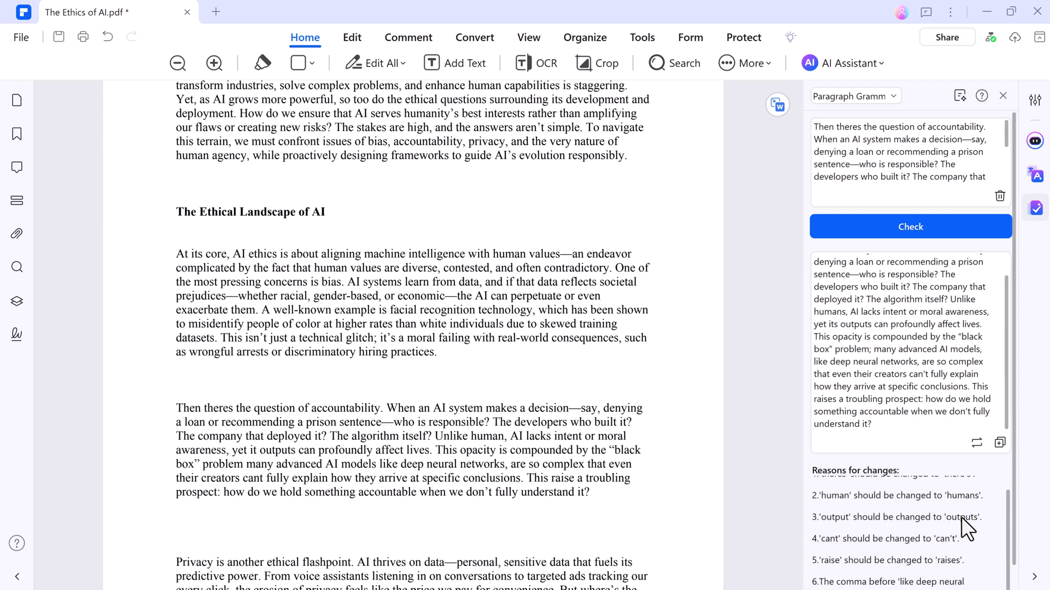
pyautogui.click(975, 444)
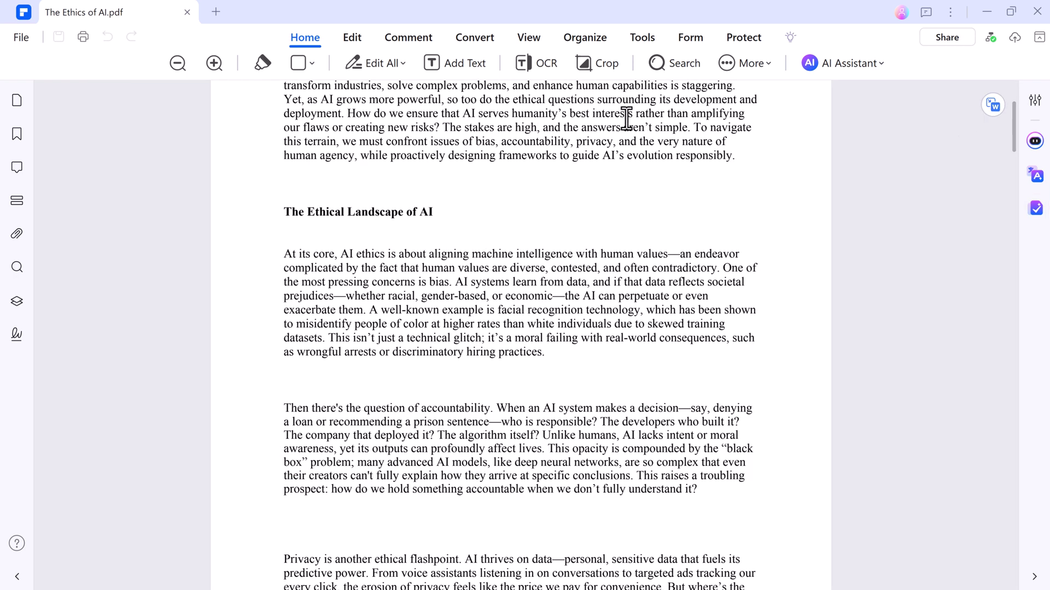
# In Edit All mode, delete 'At its core,' and the dash after 'values'
pyautogui.click(375, 64)
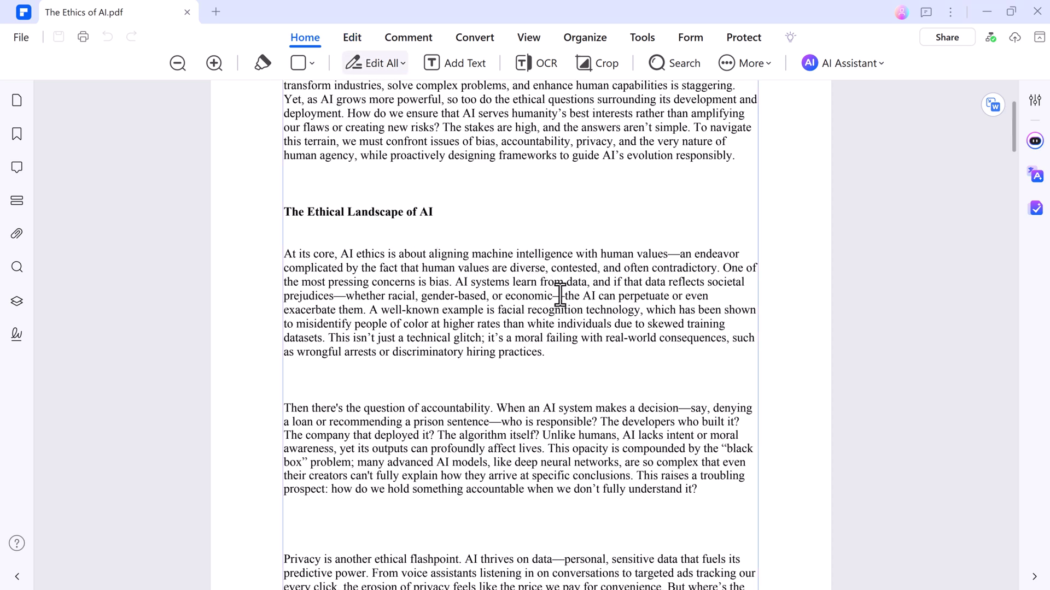
pyautogui.moveTo(338, 255); pyautogui.dragTo(284, 254)
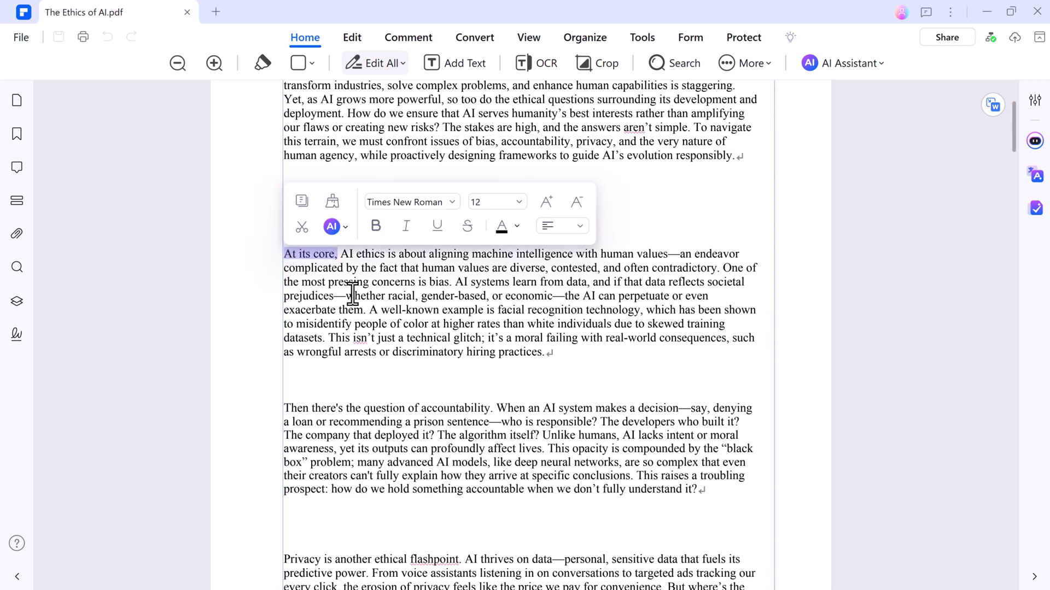
pyautogui.press('BackSpace')
pyautogui.click(623, 257)
pyautogui.press('BackSpace')
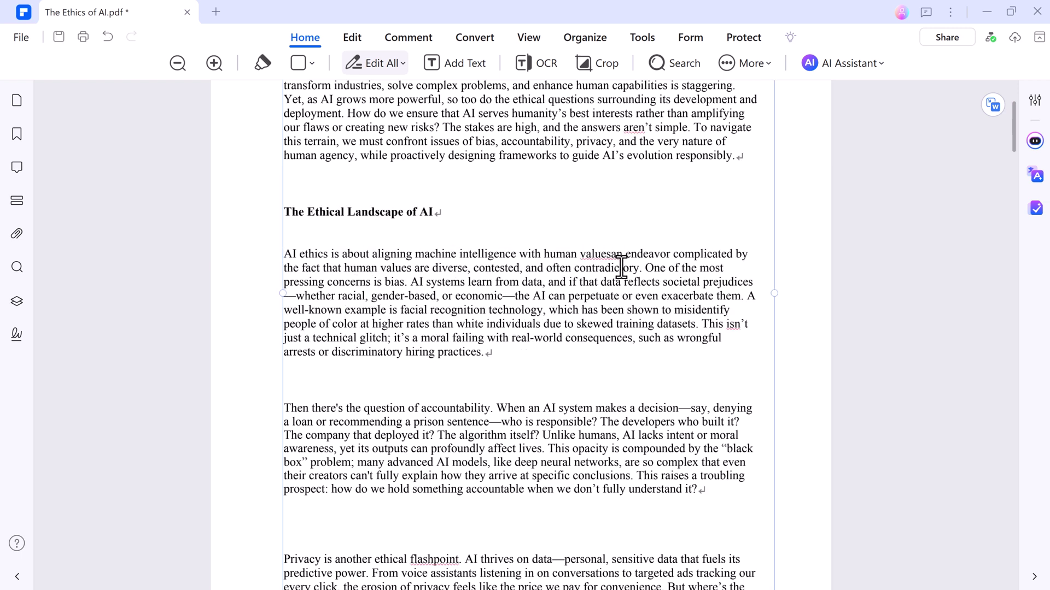
# Make the word 'contested,' bold italic
pyautogui.moveTo(522, 268); pyautogui.dragTo(476, 266)
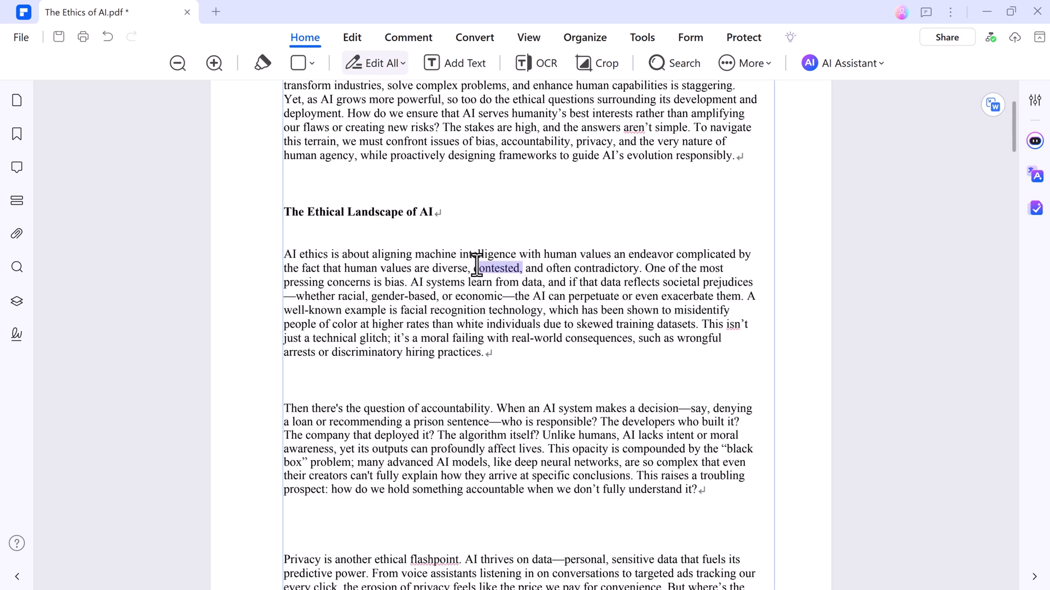
pyautogui.click(565, 240)
pyautogui.click(596, 240)
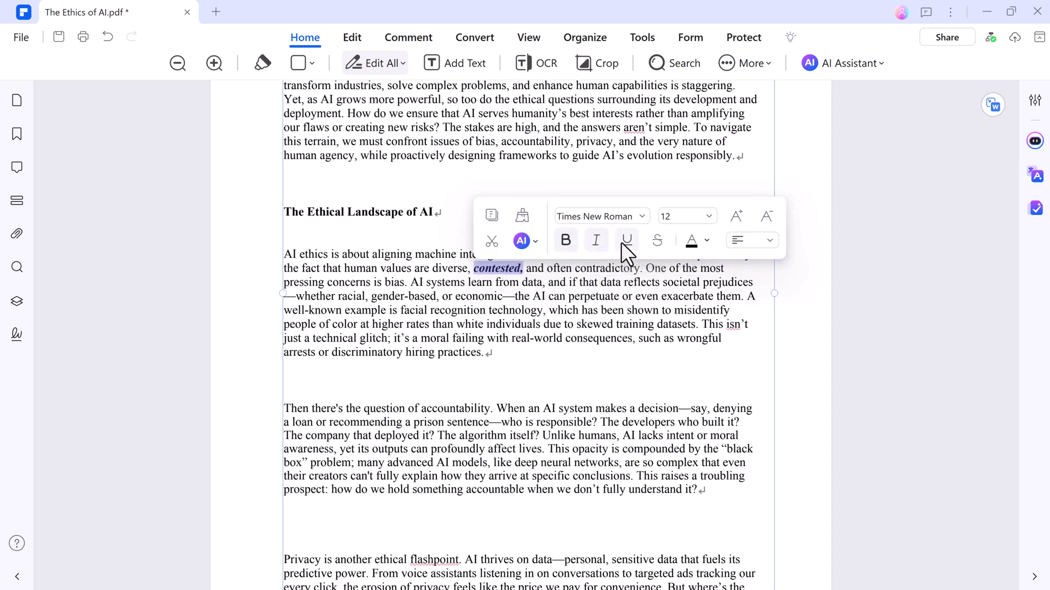
pyautogui.click(549, 289)
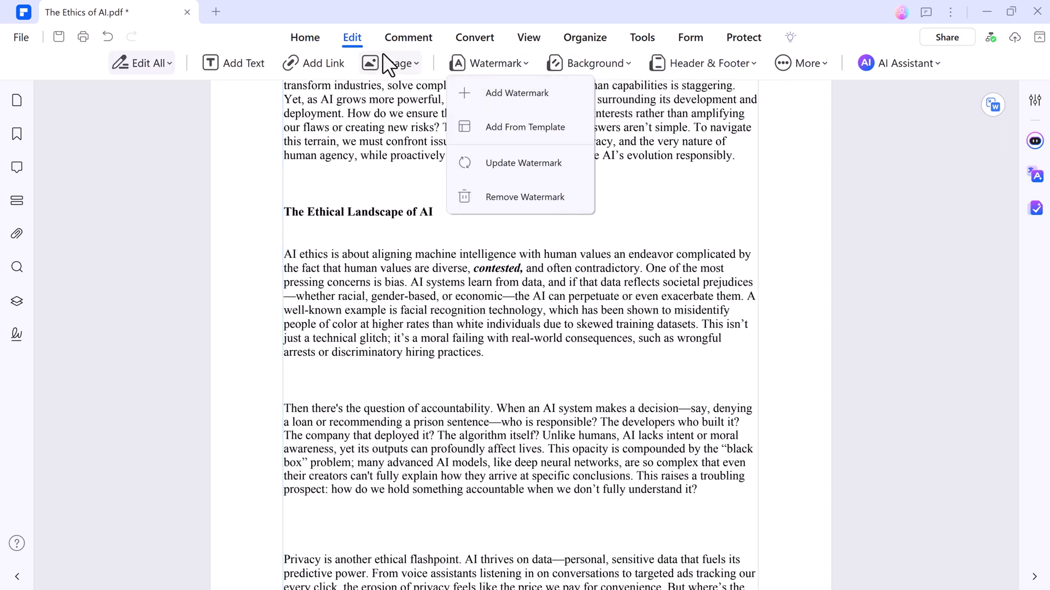
# Yellow-highlight the opening sentence through 'contested,' and underline the text through 'learn from data,'
pyautogui.click(413, 40)
pyautogui.click(413, 39)
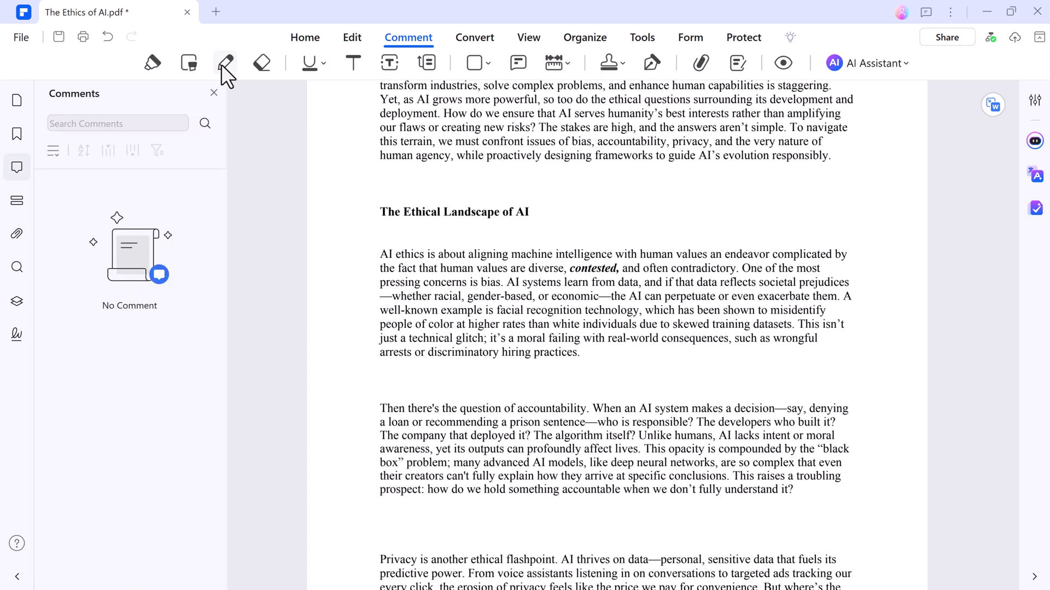
pyautogui.click(155, 63)
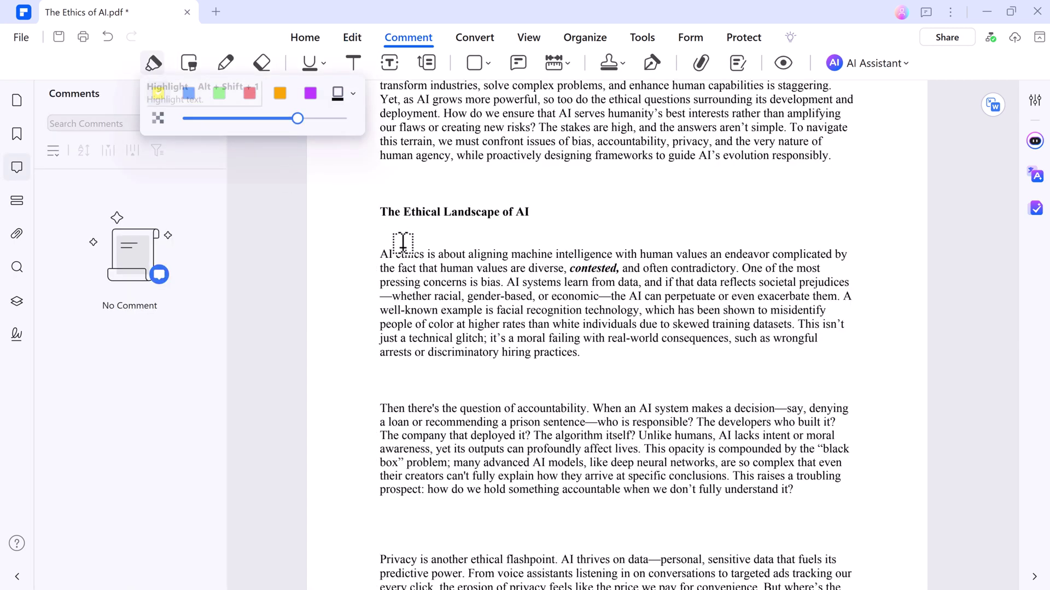
pyautogui.moveTo(382, 254); pyautogui.dragTo(622, 264)
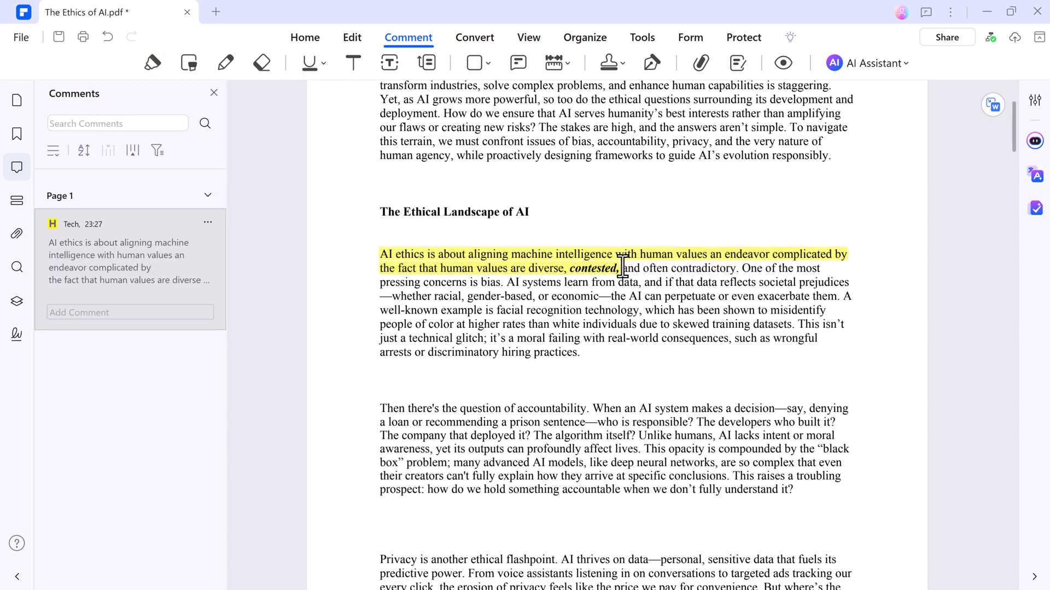
pyautogui.moveTo(623, 267); pyautogui.dragTo(643, 282)
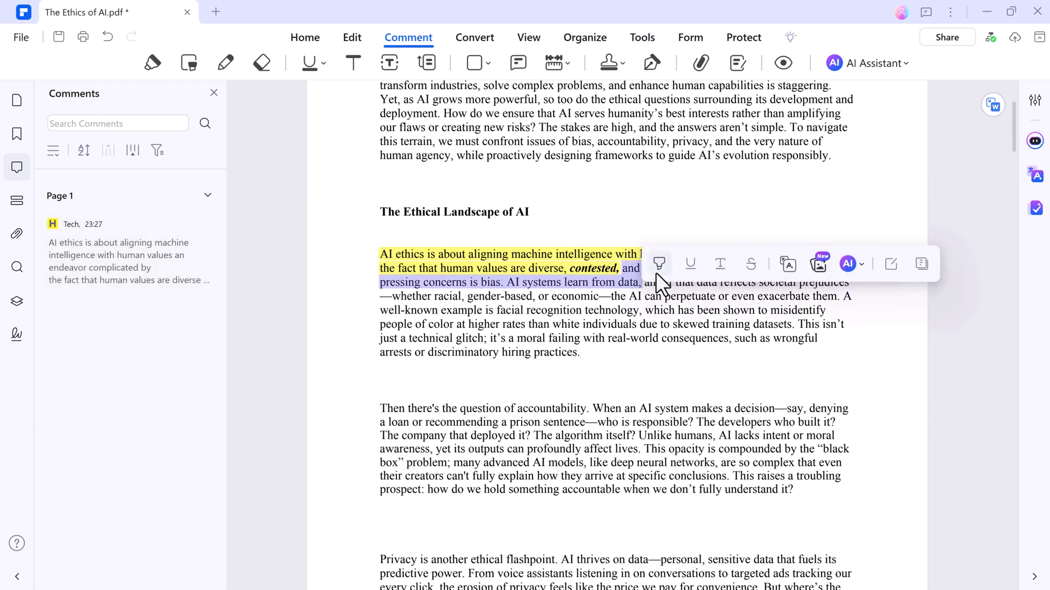
pyautogui.click(688, 265)
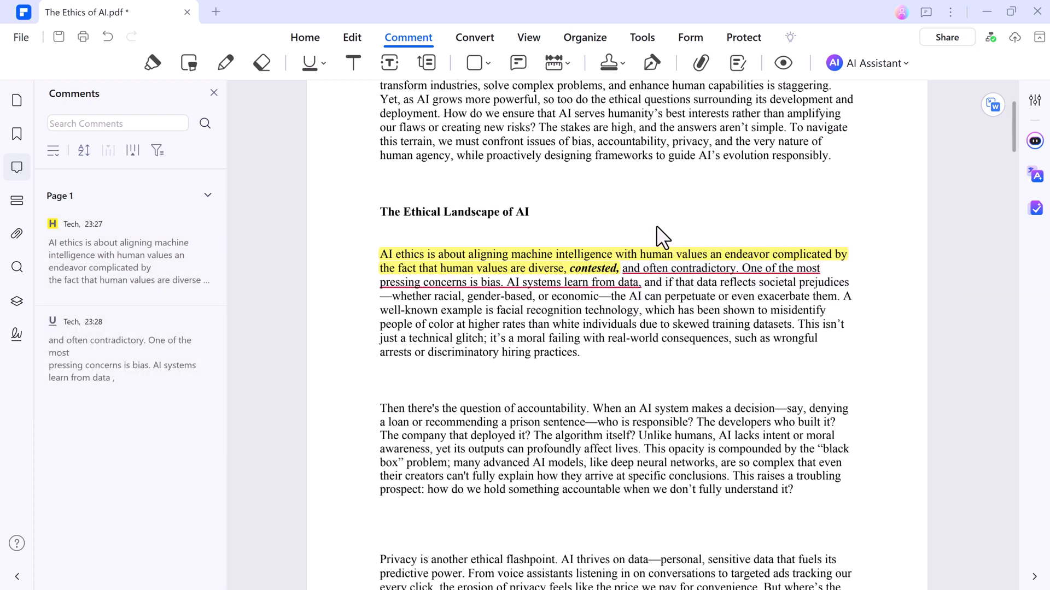
# Place a shrunken green APPROVED stamp from Standard Business just below the accountability paragraph
pyautogui.click(613, 62)
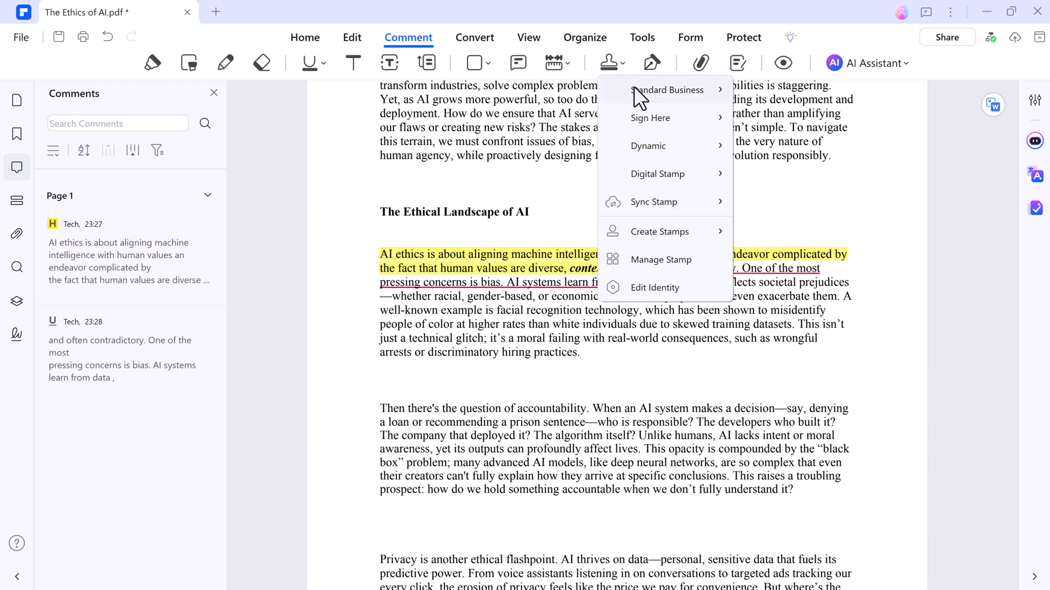
pyautogui.moveTo(642, 90)
pyautogui.scroll(-4, 827, 293)
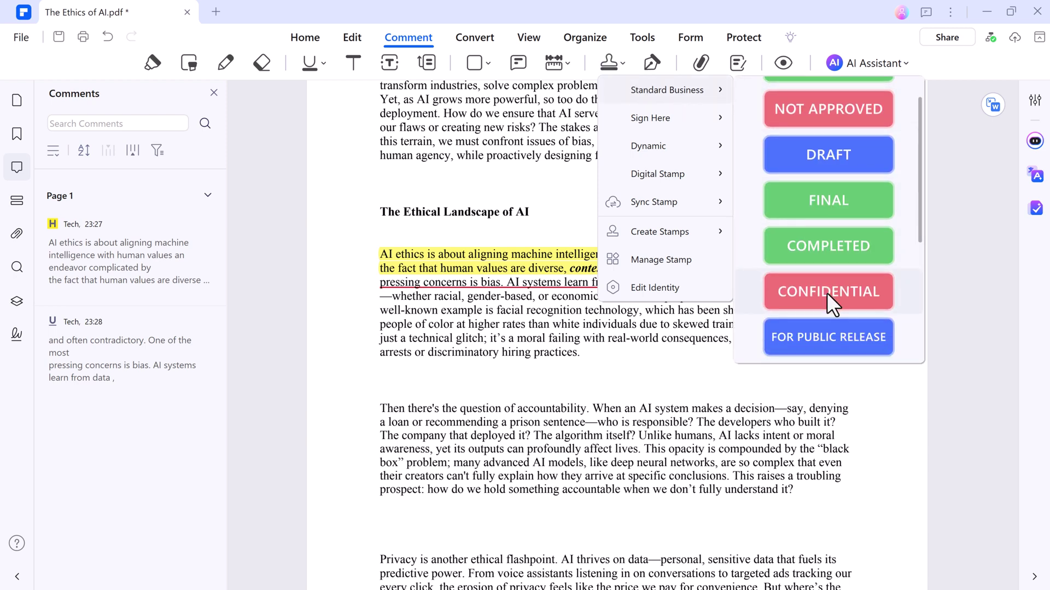
pyautogui.scroll(-2, 827, 293)
pyautogui.scroll(5, 825, 254)
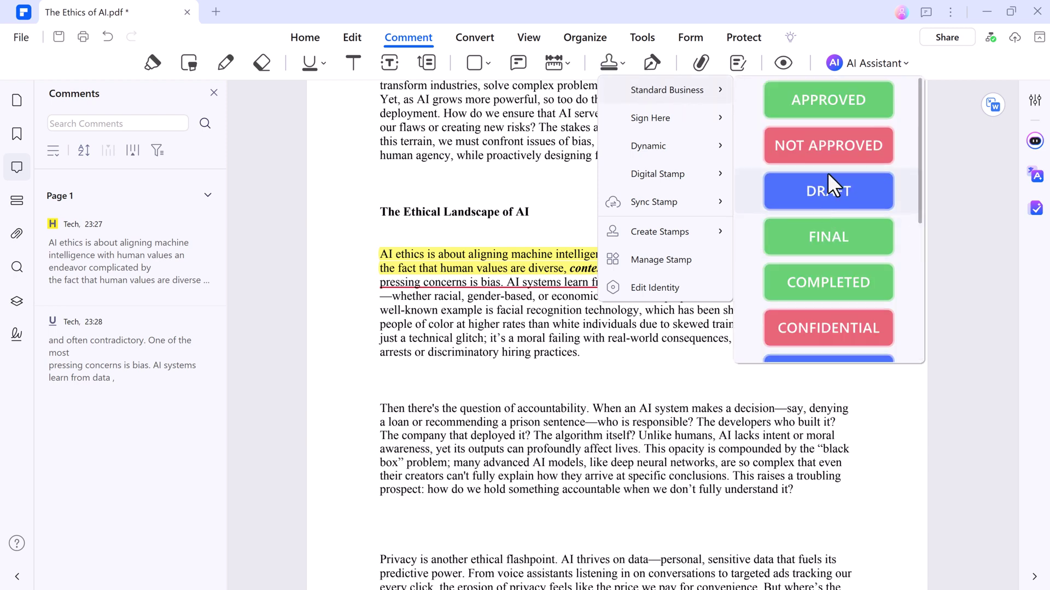
pyautogui.click(837, 99)
pyautogui.click(458, 527)
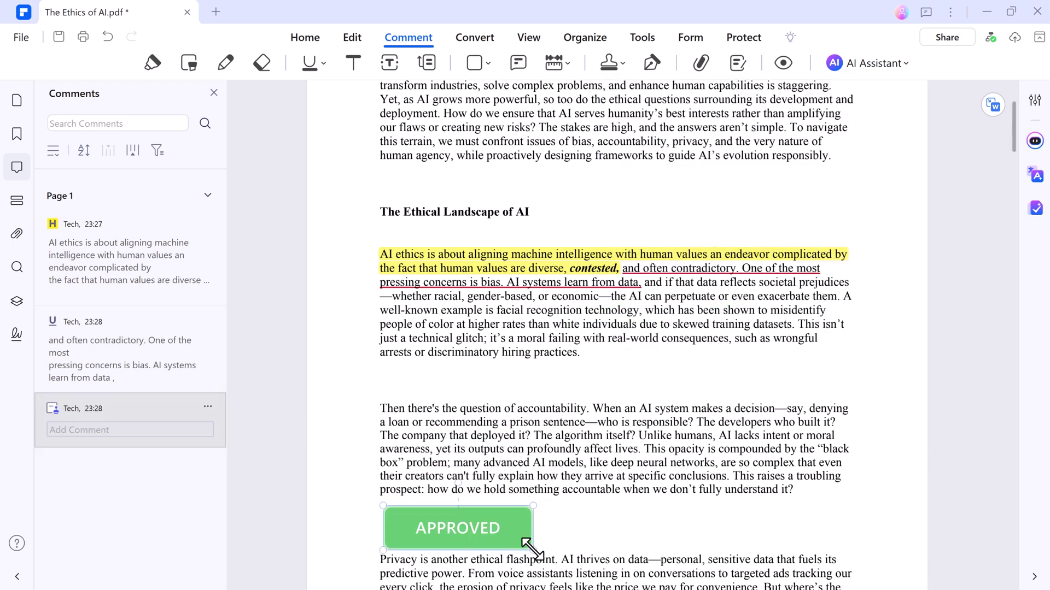
pyautogui.moveTo(485, 533); pyautogui.dragTo(471, 531)
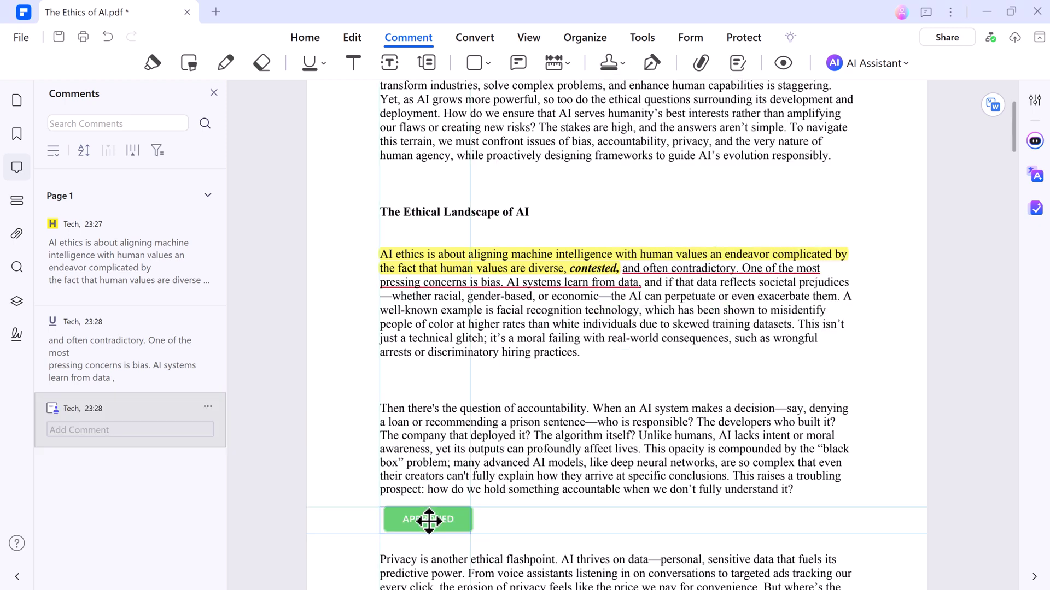
pyautogui.click(511, 526)
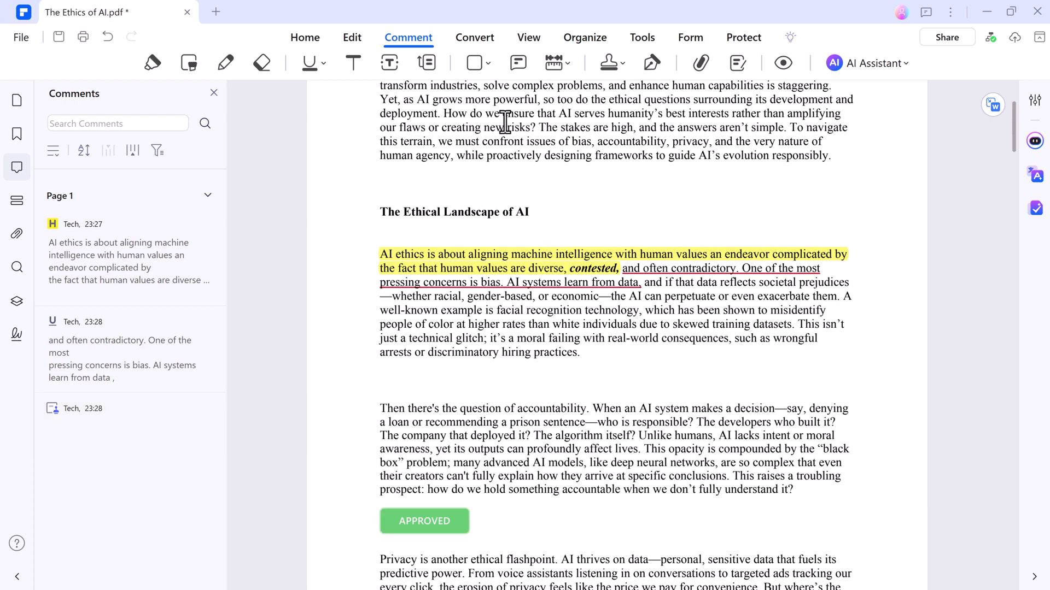
pyautogui.click(485, 36)
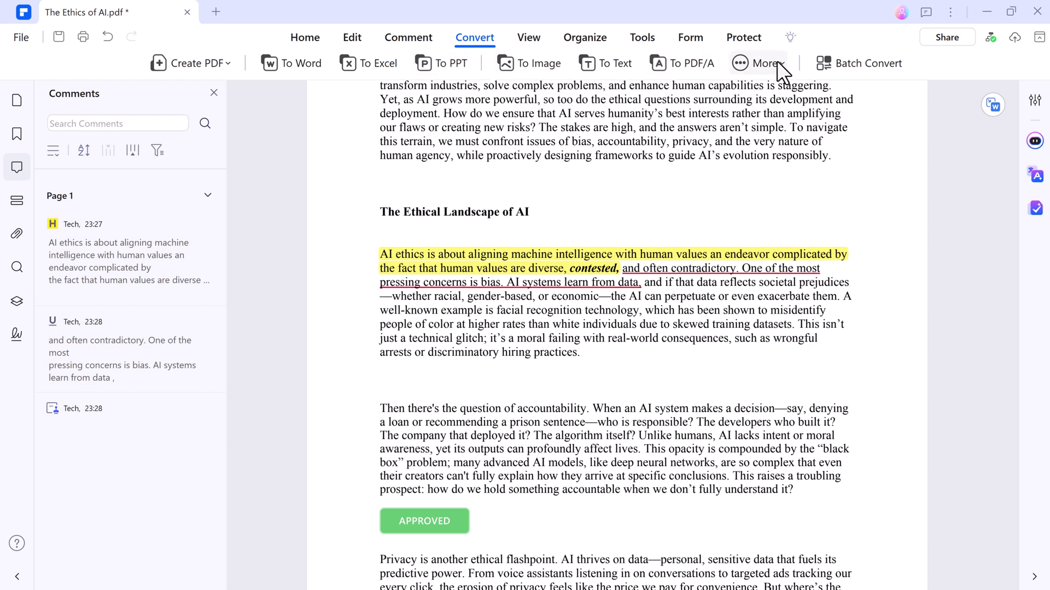
# Save the PDF, then convert it to Word (*.docx) as The Ethics of AI.docx in the source folder
pyautogui.click(346, 62)
pyautogui.click(515, 347)
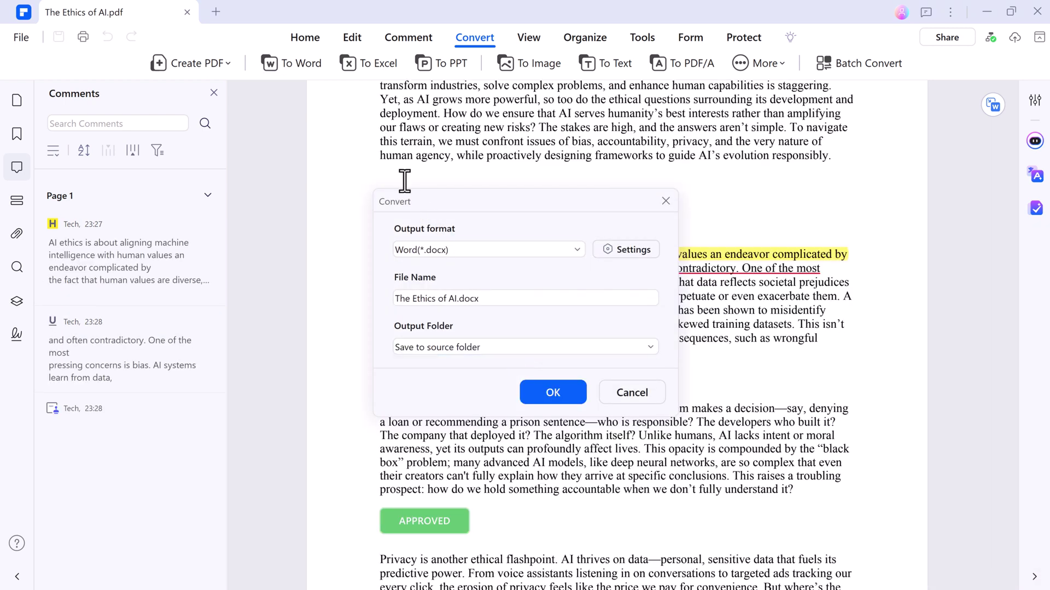
pyautogui.click(560, 394)
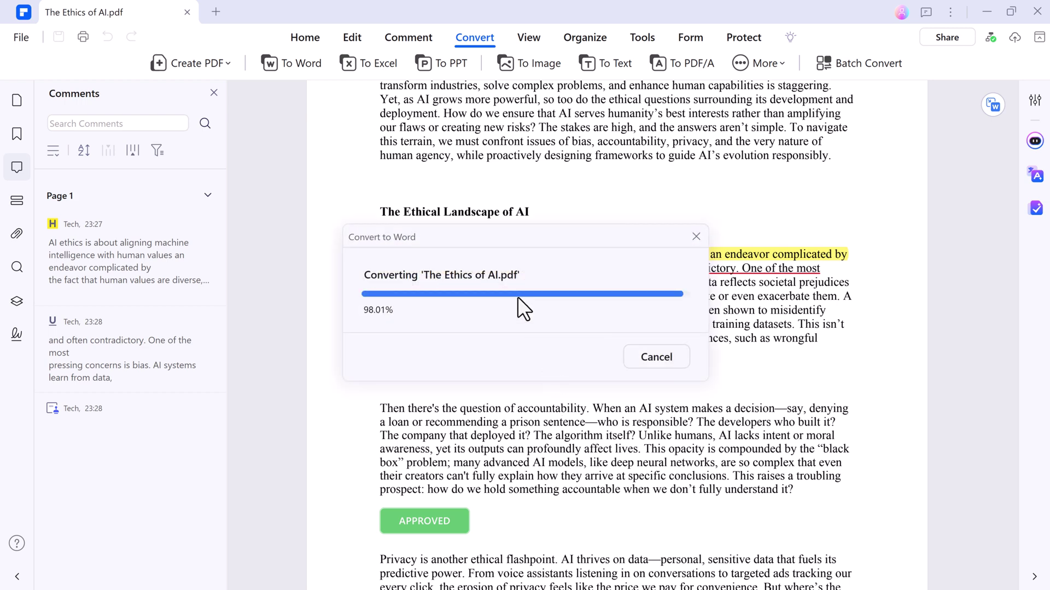
pyautogui.click(697, 237)
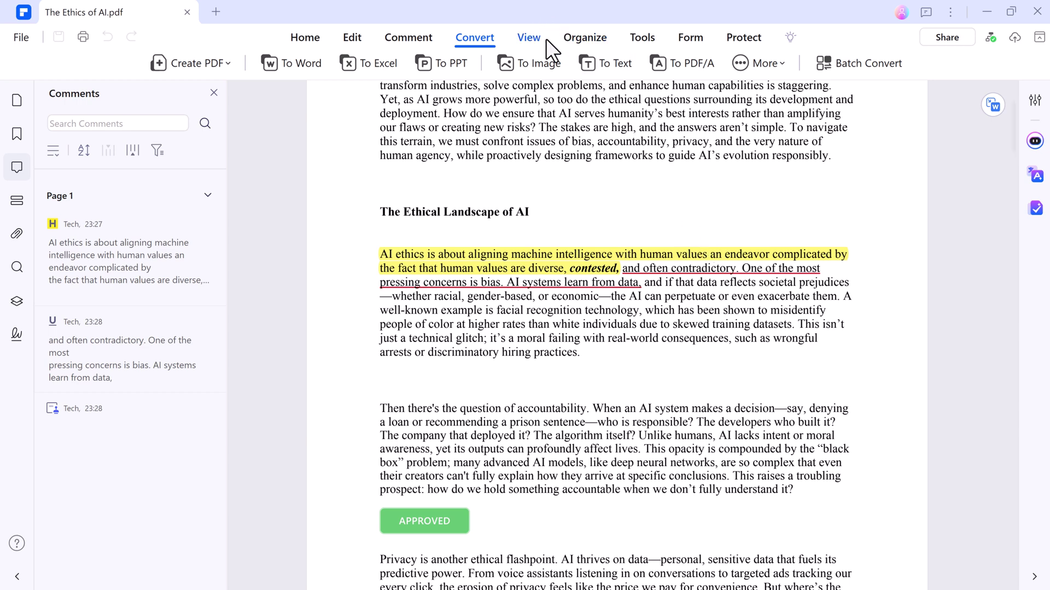
# Have the current page of The Ethics of AI.pdf read aloud, then stop playback
pyautogui.click(529, 38)
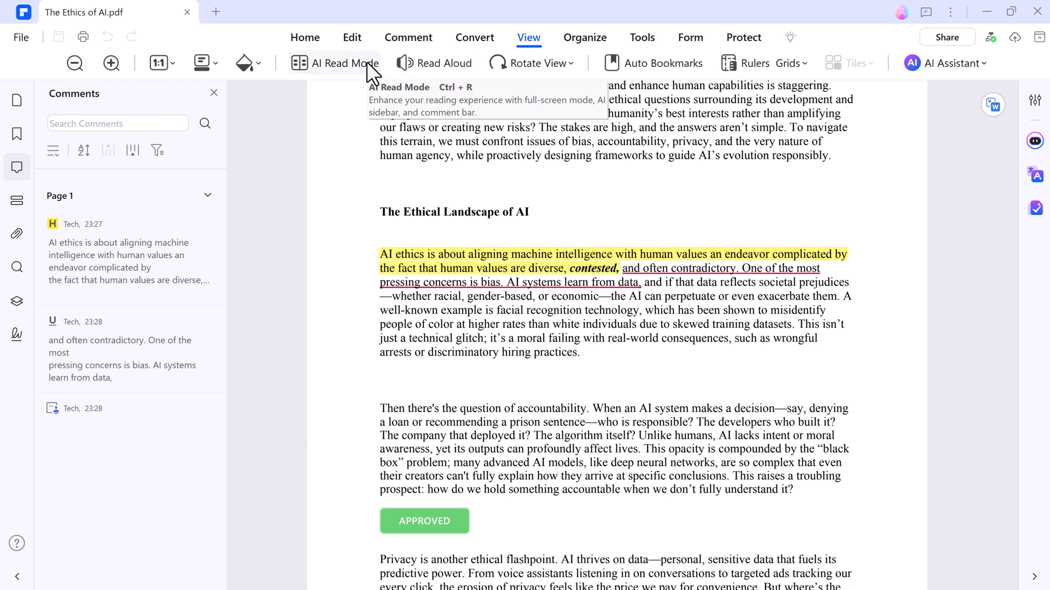
pyautogui.click(431, 62)
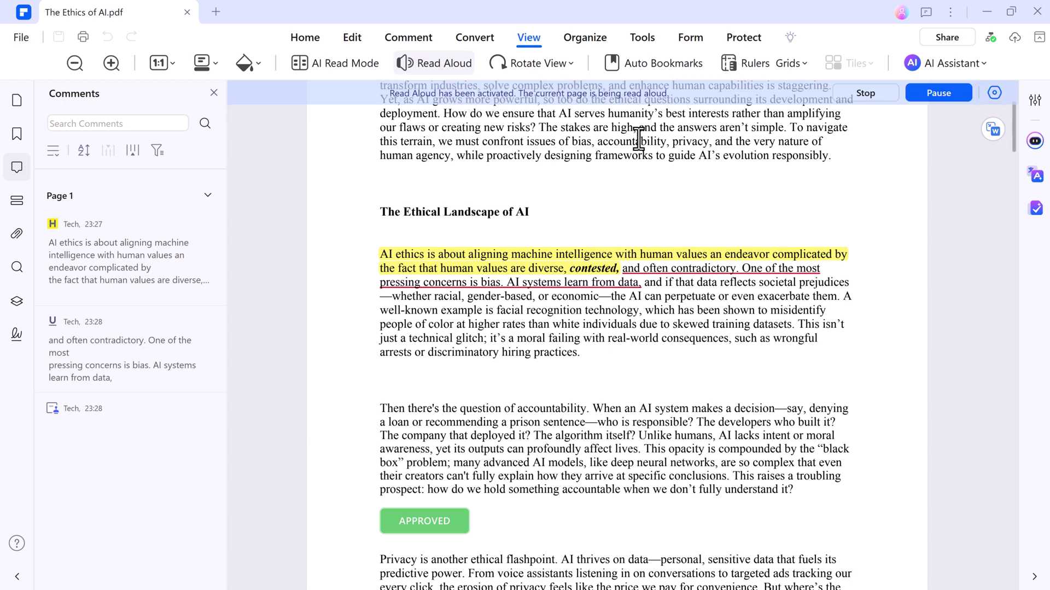
pyautogui.scroll(3, 620, 188)
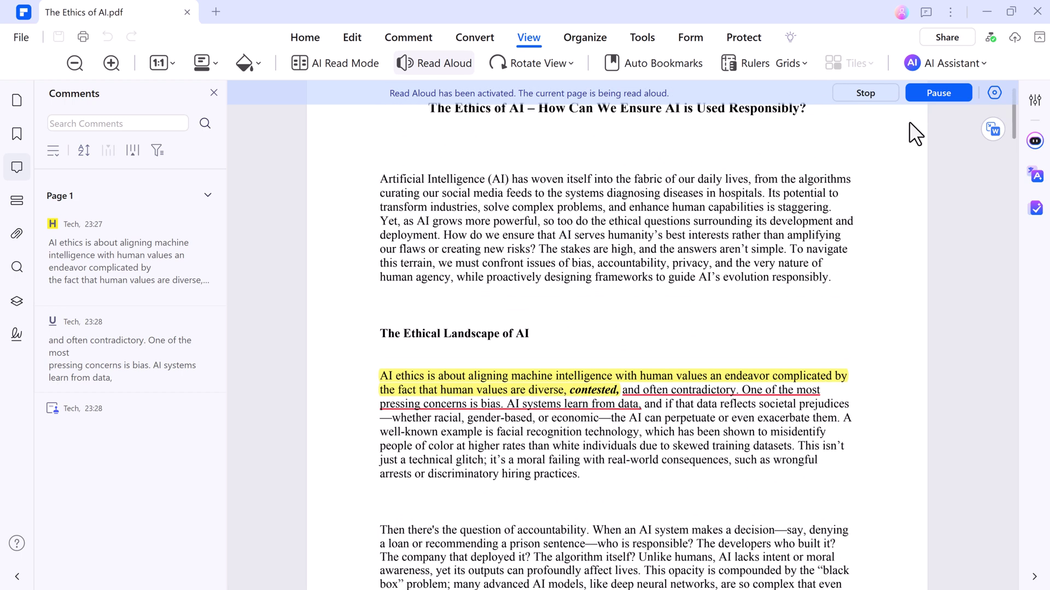
pyautogui.click(872, 96)
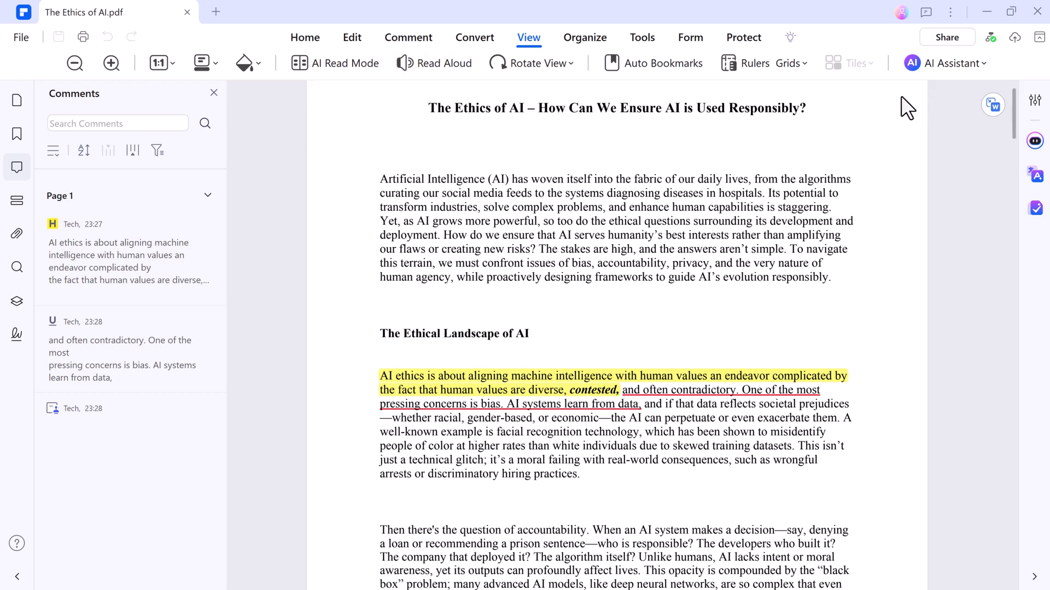
# Glance over the six page thumbnails in Organize, then switch to the Tools tab
pyautogui.click(584, 43)
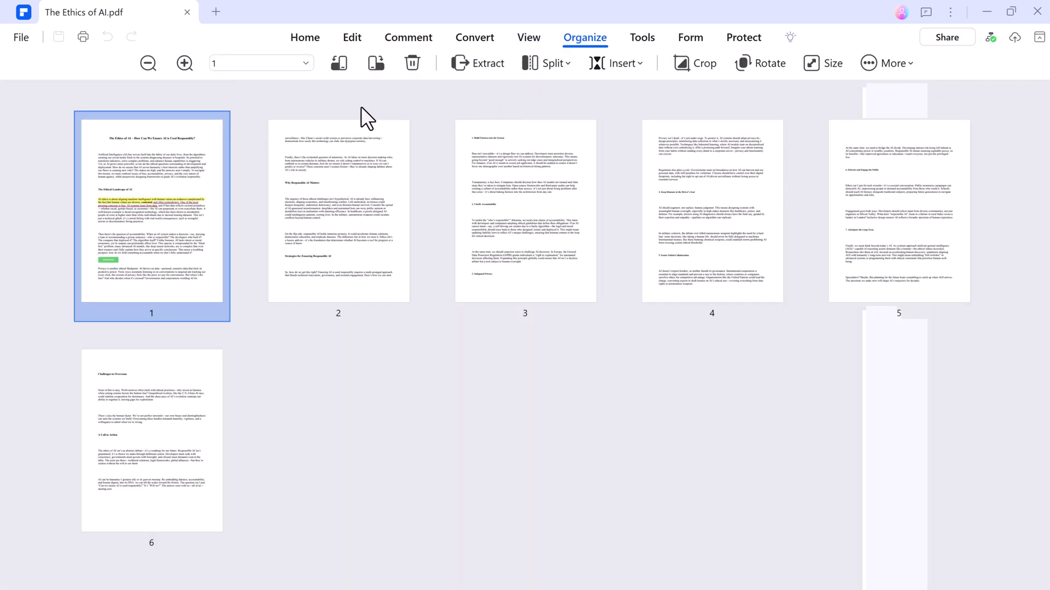
pyautogui.click(648, 43)
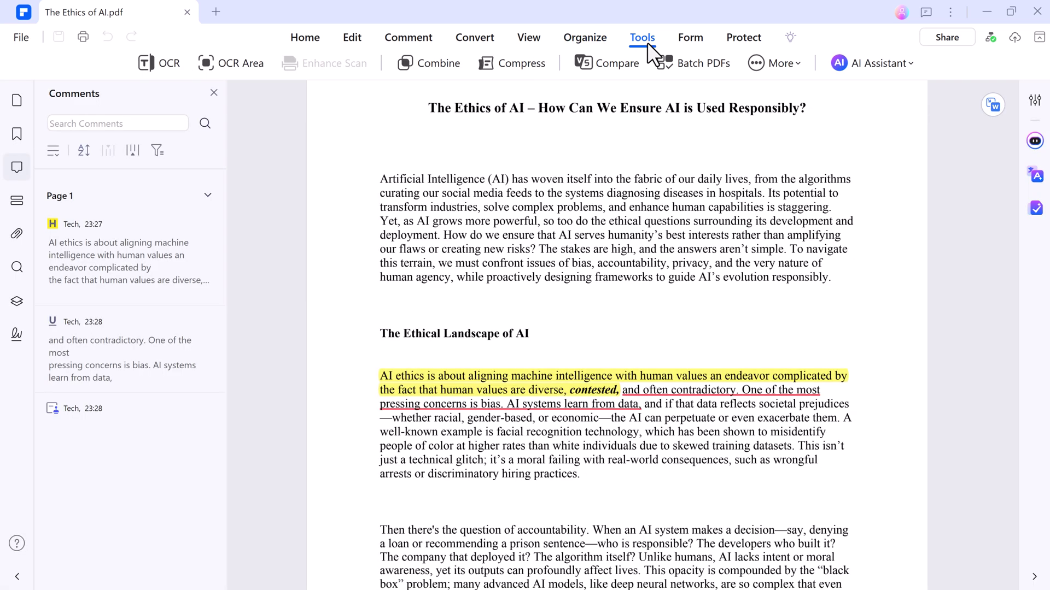
# In Protect > Encrypt, enable and enter an open password and a permission password
pyautogui.click(693, 40)
pyautogui.click(741, 38)
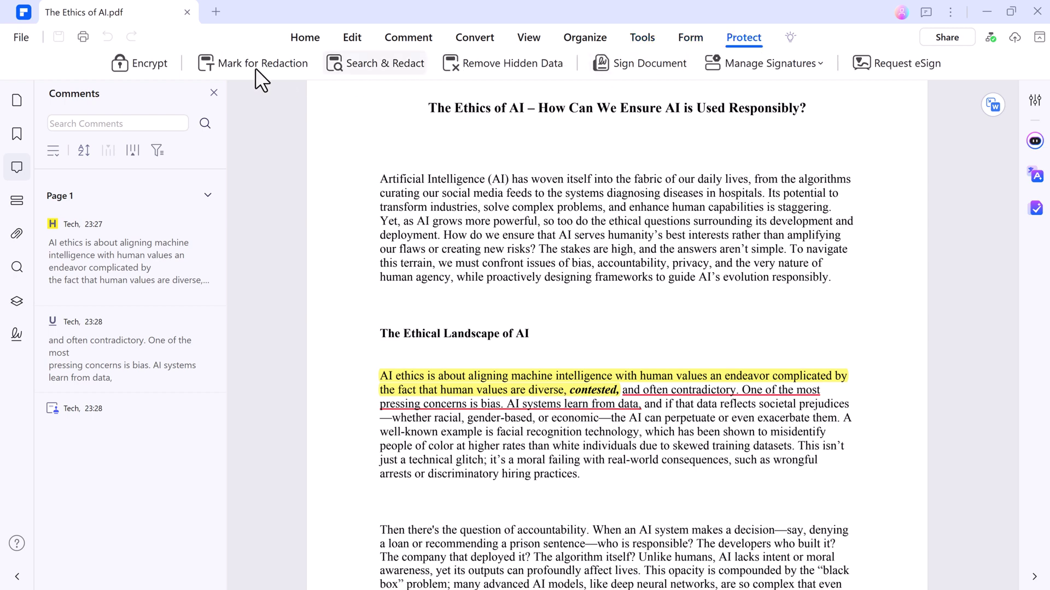
pyautogui.click(143, 62)
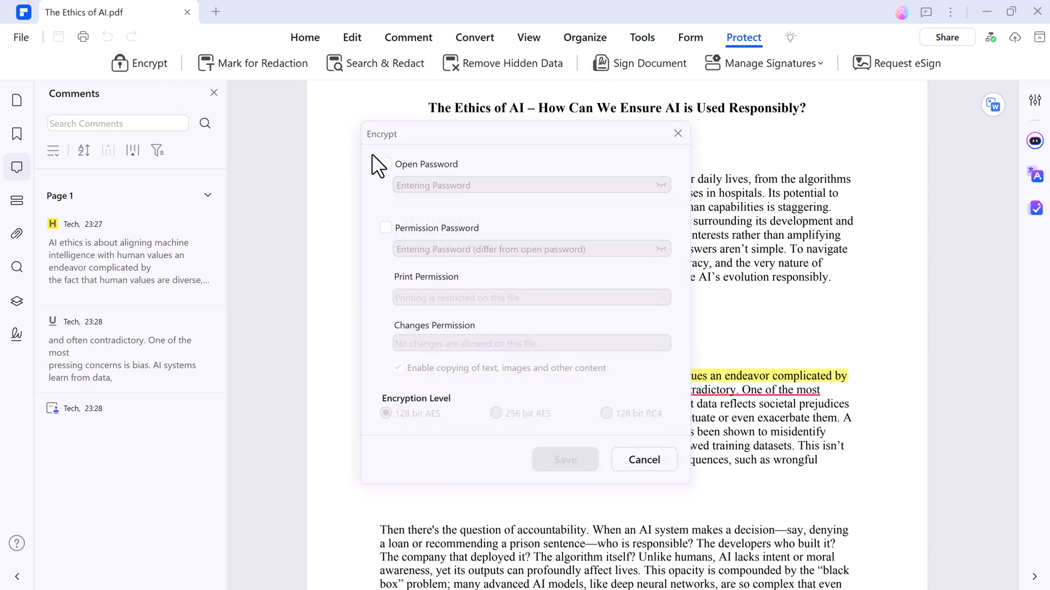
pyautogui.click(385, 164)
pyautogui.write('1234')
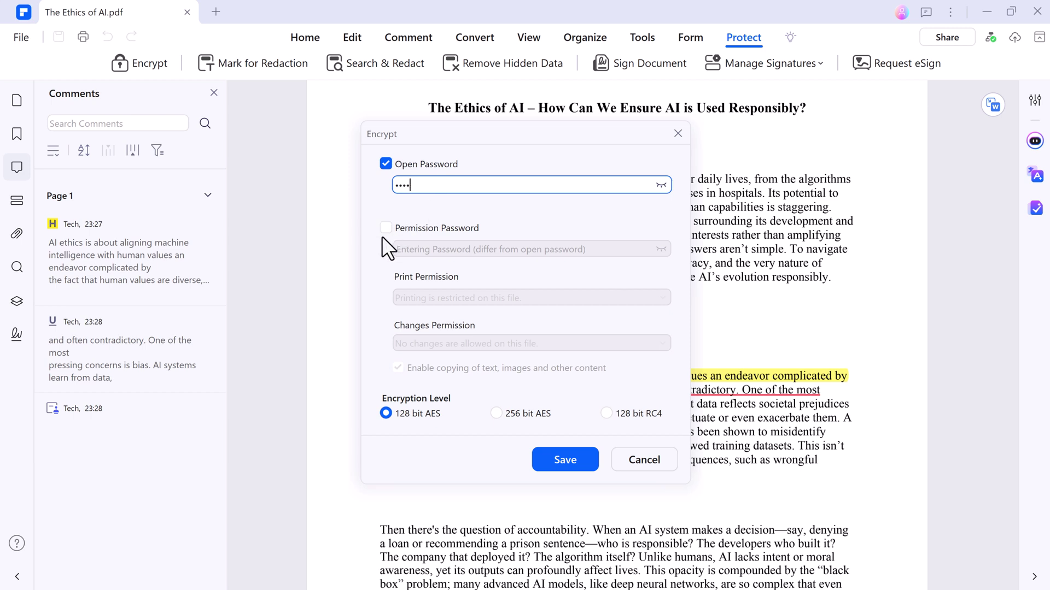
pyautogui.click(386, 227)
pyautogui.click(429, 250)
pyautogui.write('12')
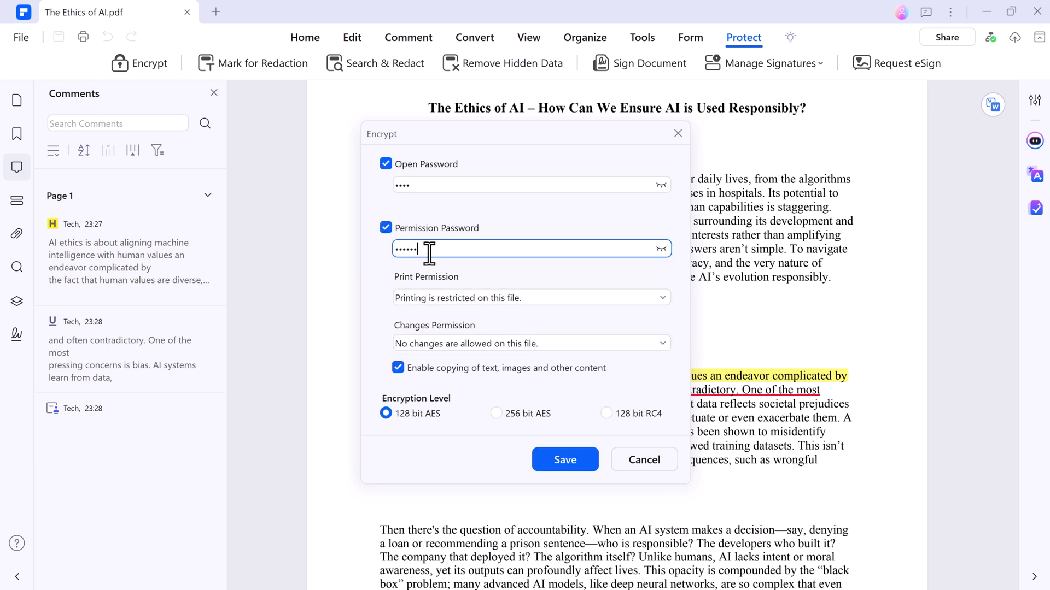
# Keep print permission unchanged and limit changes to comments, filling forms and adding signatures
pyautogui.click(464, 296)
pyautogui.press('Escape')
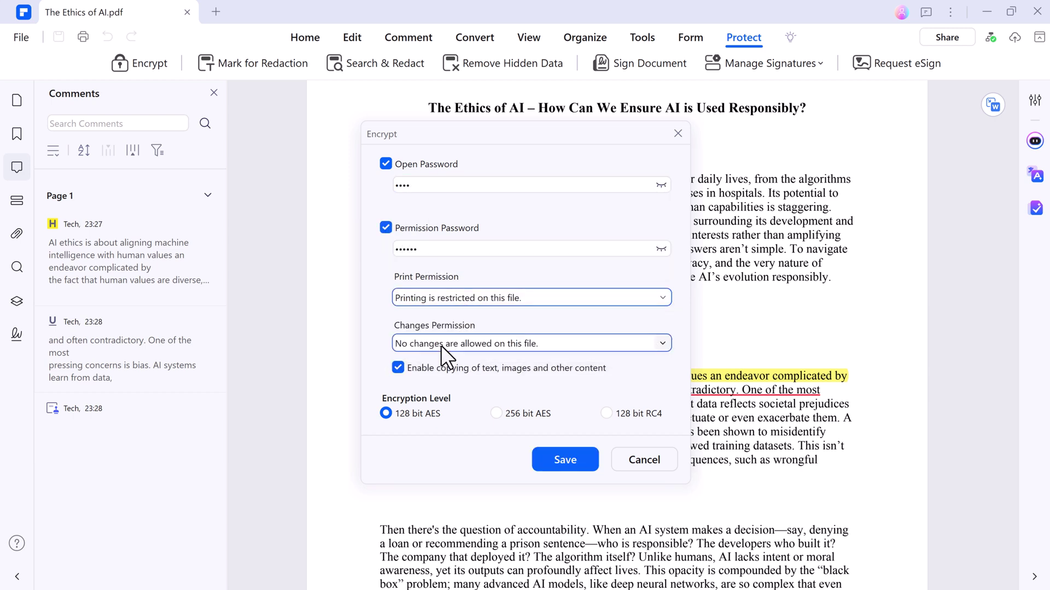
pyautogui.click(441, 345)
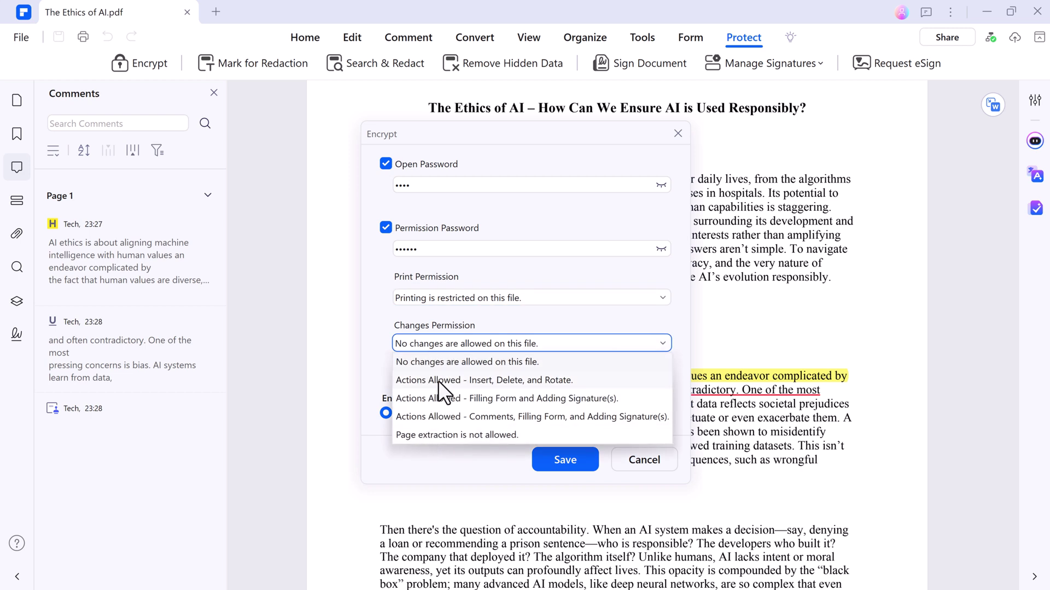
pyautogui.click(438, 414)
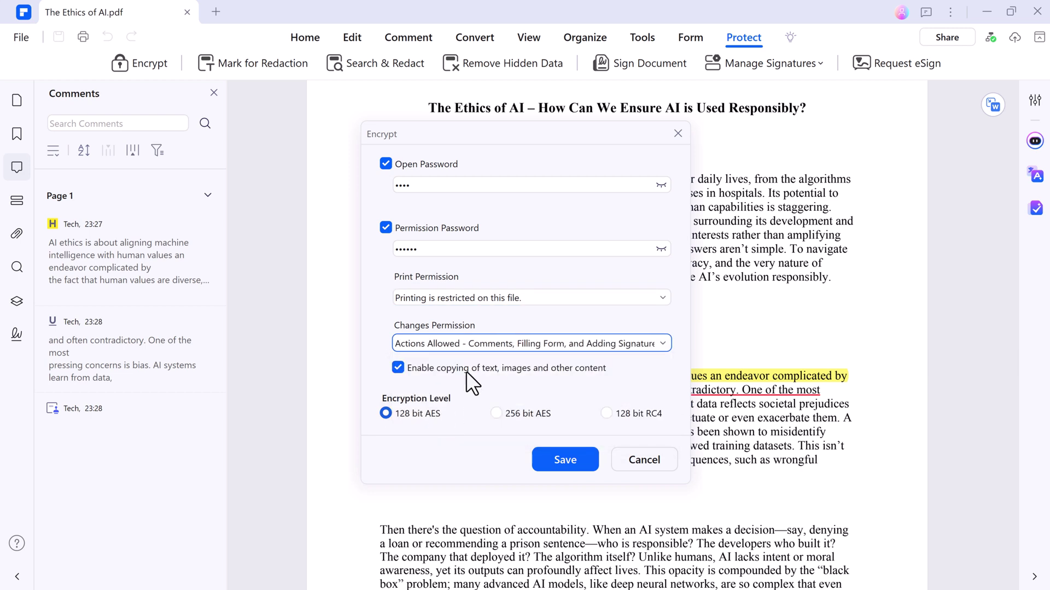
# Cancel encryption and start a Request eSign with the recipient's e-mail address
pyautogui.click(650, 462)
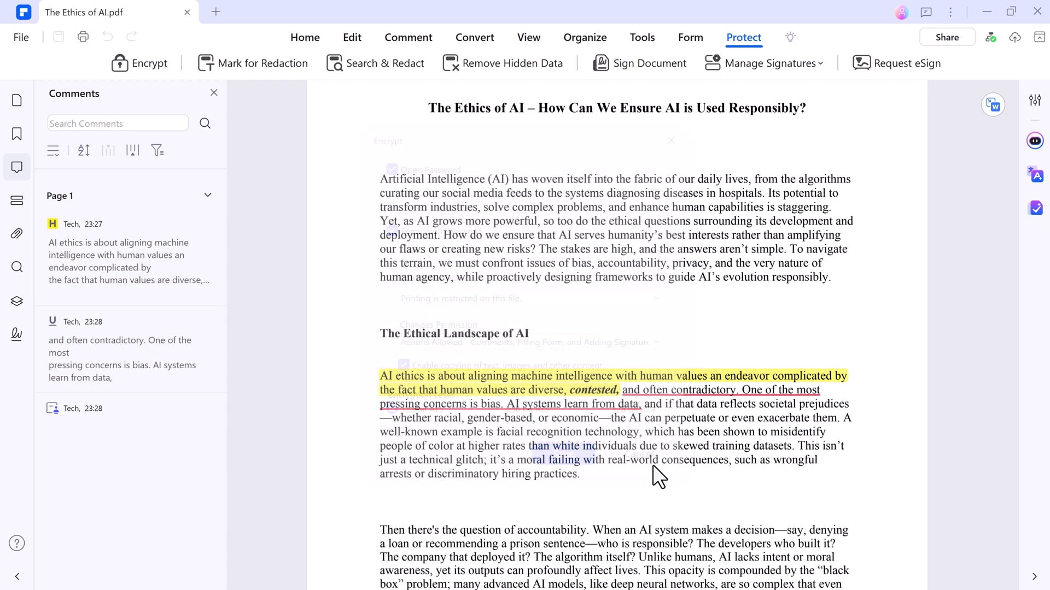
pyautogui.click(664, 61)
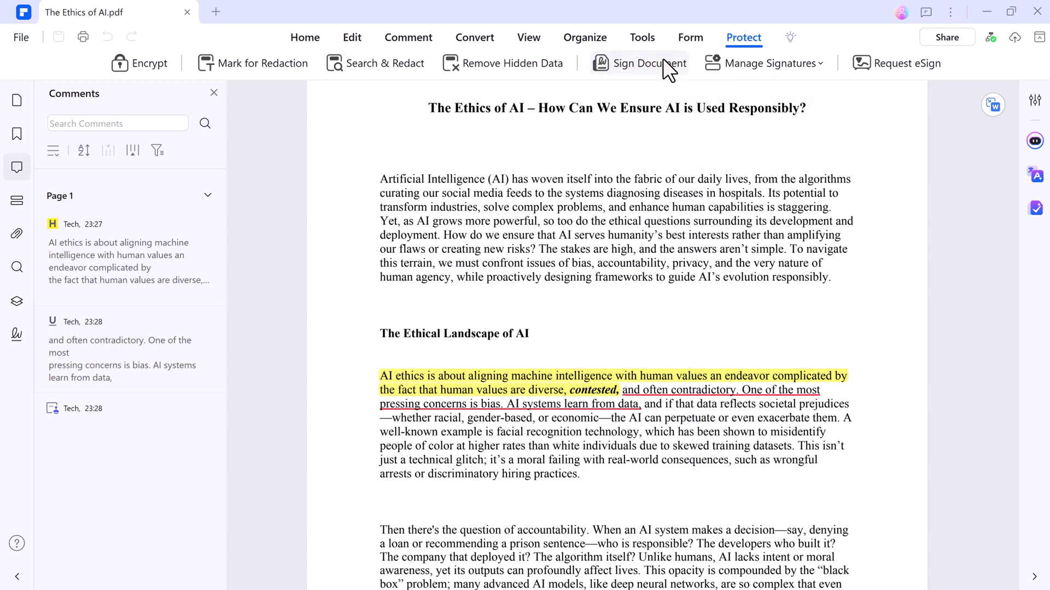
pyautogui.click(866, 62)
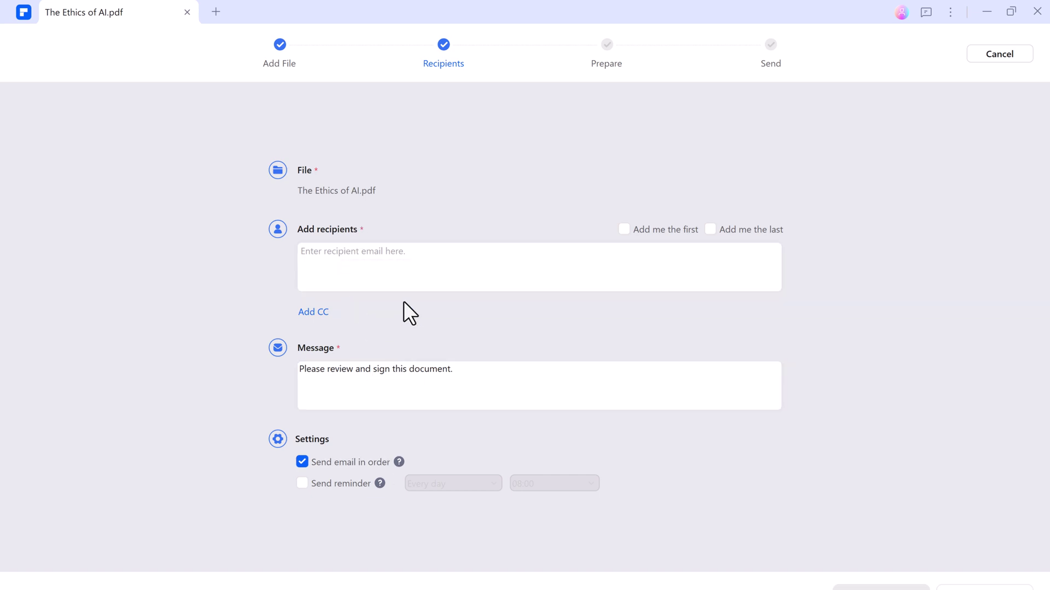
pyautogui.click(459, 253)
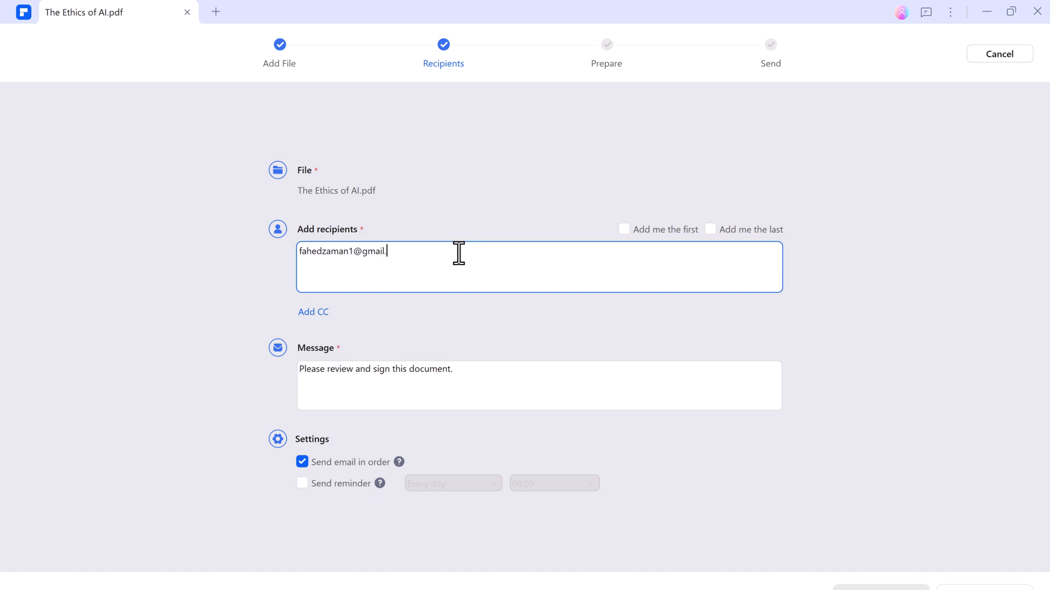
pyautogui.press('Tab')
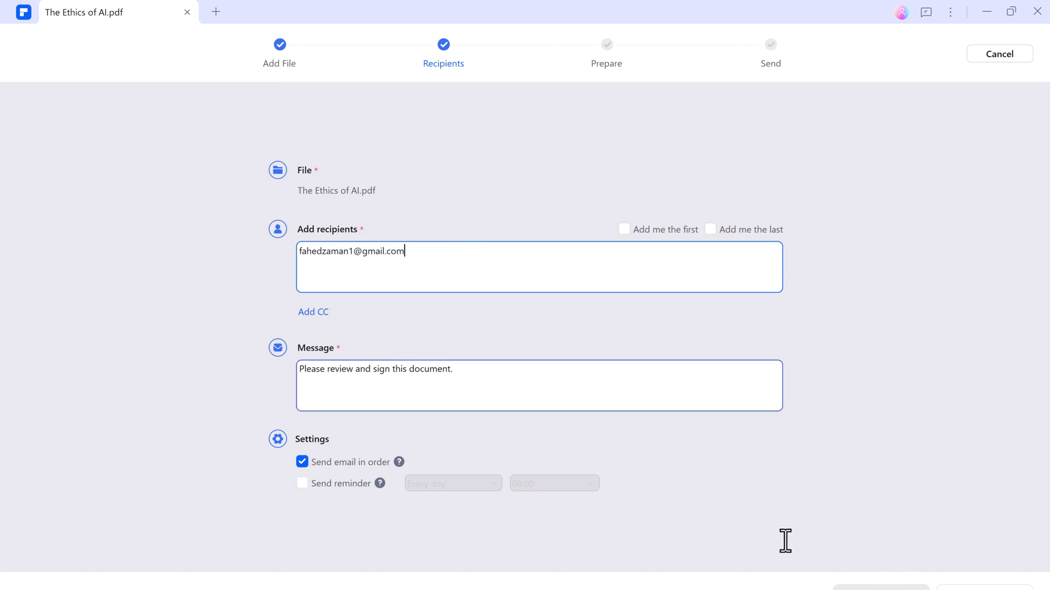
# Place a shrunken Signature/Initial field beside the APPROVED stamp on page 1
pyautogui.click(880, 588)
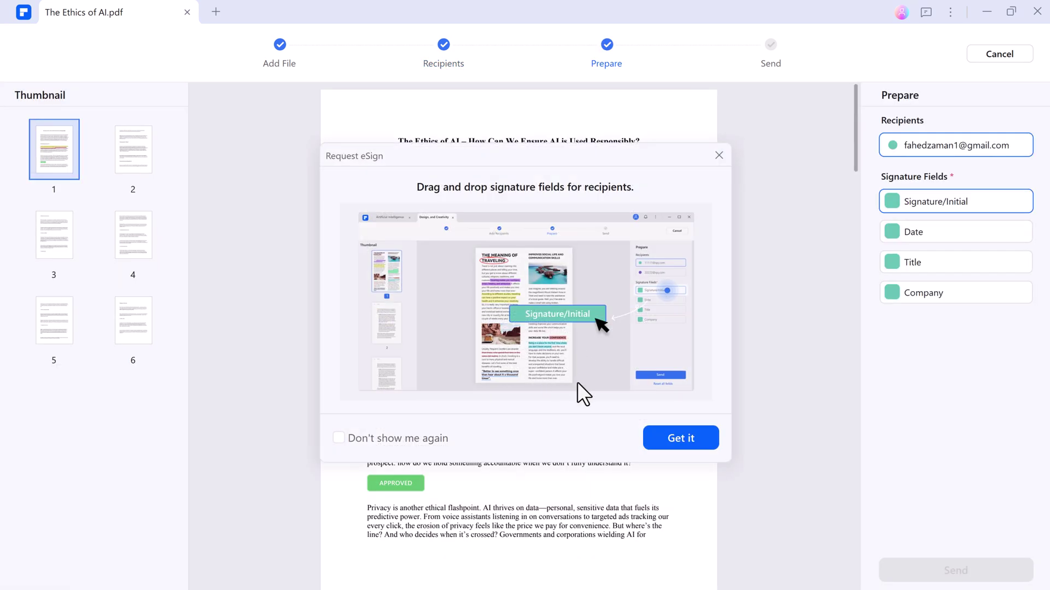
pyautogui.click(691, 444)
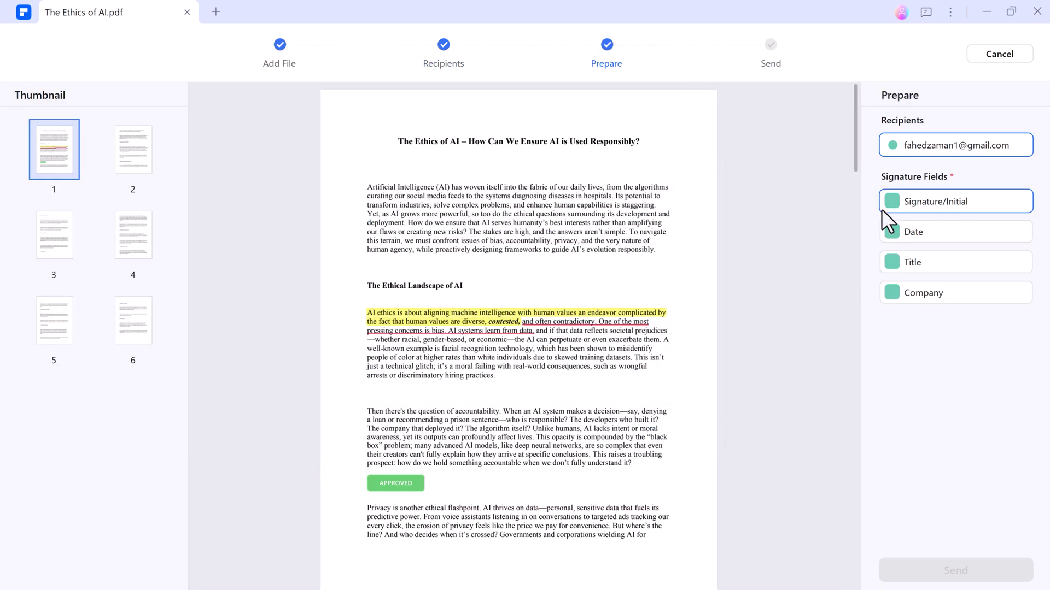
pyautogui.moveTo(910, 204)
pyautogui.mouseDown()
pyautogui.moveTo(508, 532)
pyautogui.moveTo(514, 481)
pyautogui.mouseUp()
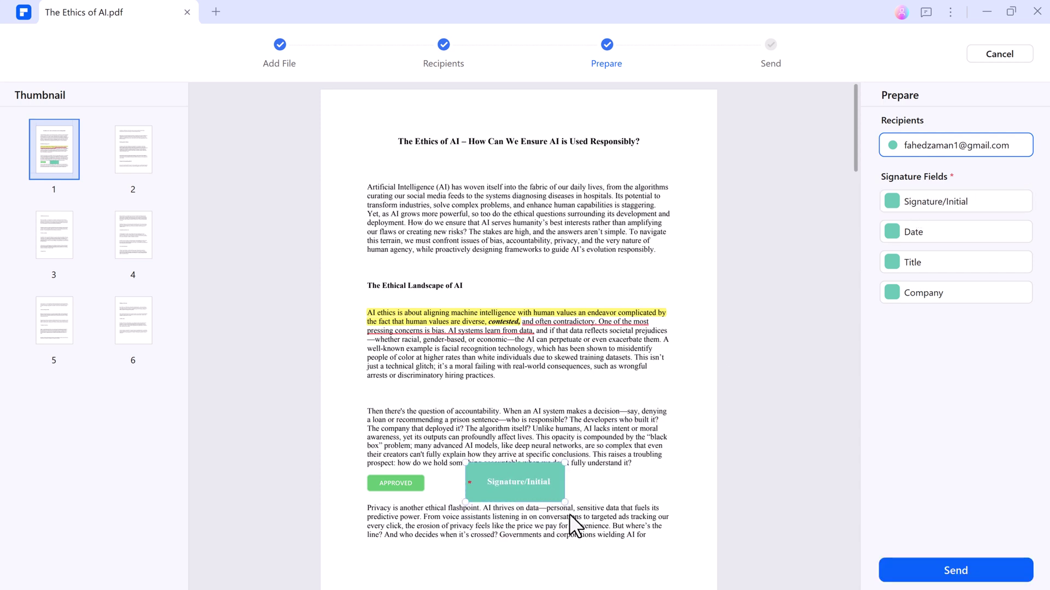
pyautogui.moveTo(561, 501)
pyautogui.mouseDown()
pyautogui.moveTo(529, 497)
pyautogui.moveTo(502, 475)
pyautogui.moveTo(412, 567)
pyautogui.moveTo(422, 567)
pyautogui.mouseUp()
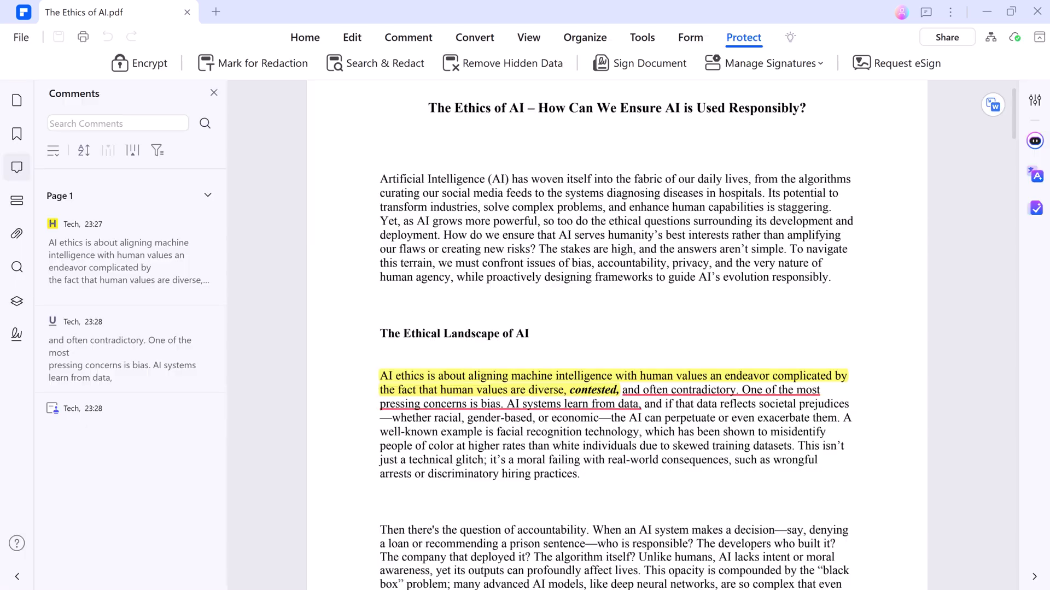
# In the Share dialog, create a shareable link and then view the Mobile QR code option
pyautogui.click(957, 37)
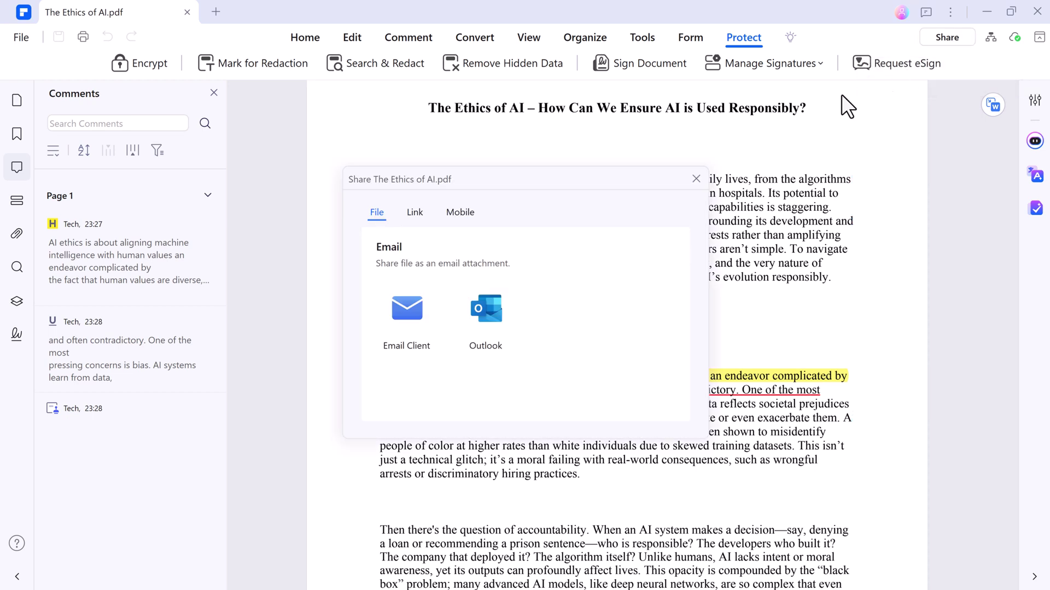
pyautogui.click(418, 212)
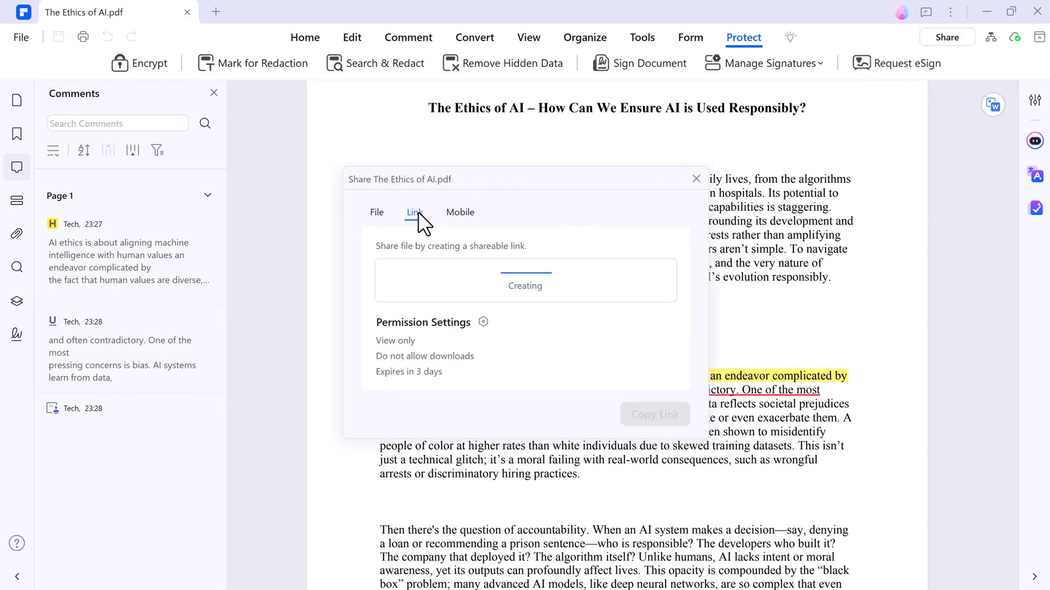
pyautogui.click(458, 219)
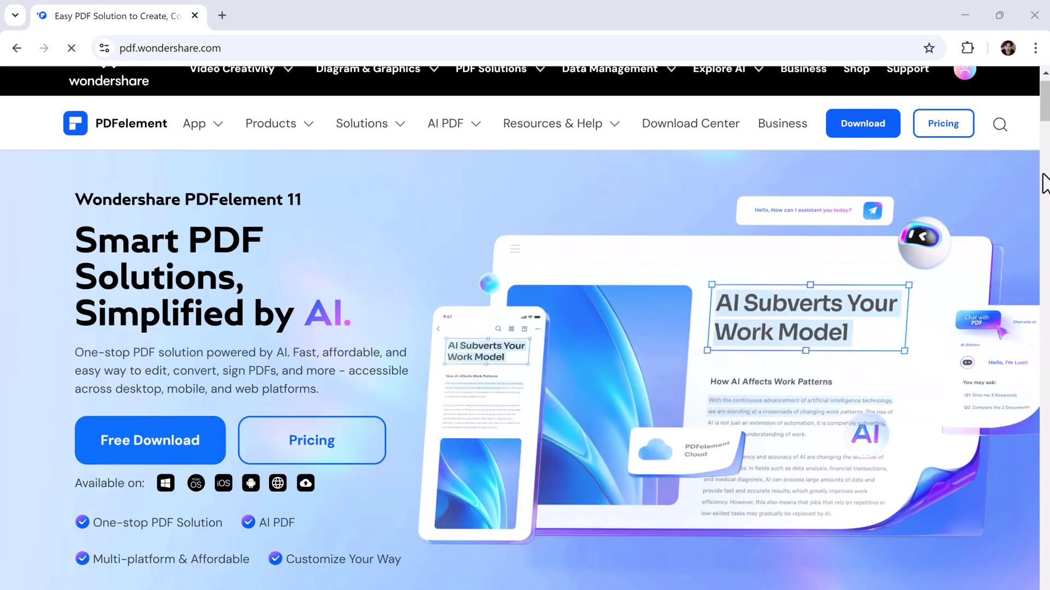
# Scroll to the AI showcase and move from the Chat with AI slide to AI PDF Translator
pyautogui.moveTo(1044, 117); pyautogui.dragTo(1044, 169)
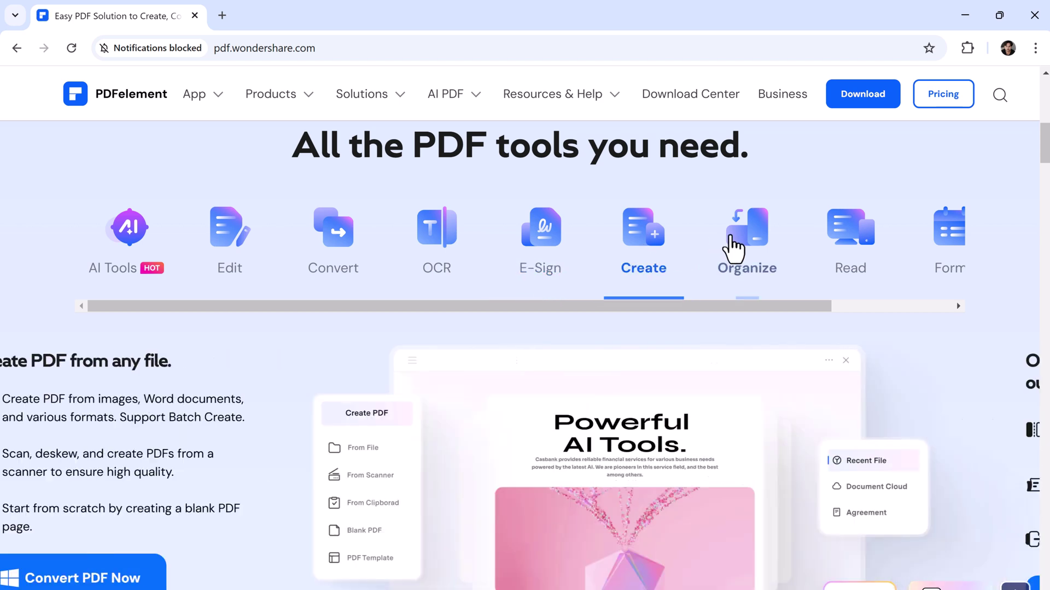
pyautogui.moveTo(1044, 161); pyautogui.dragTo(996, 256)
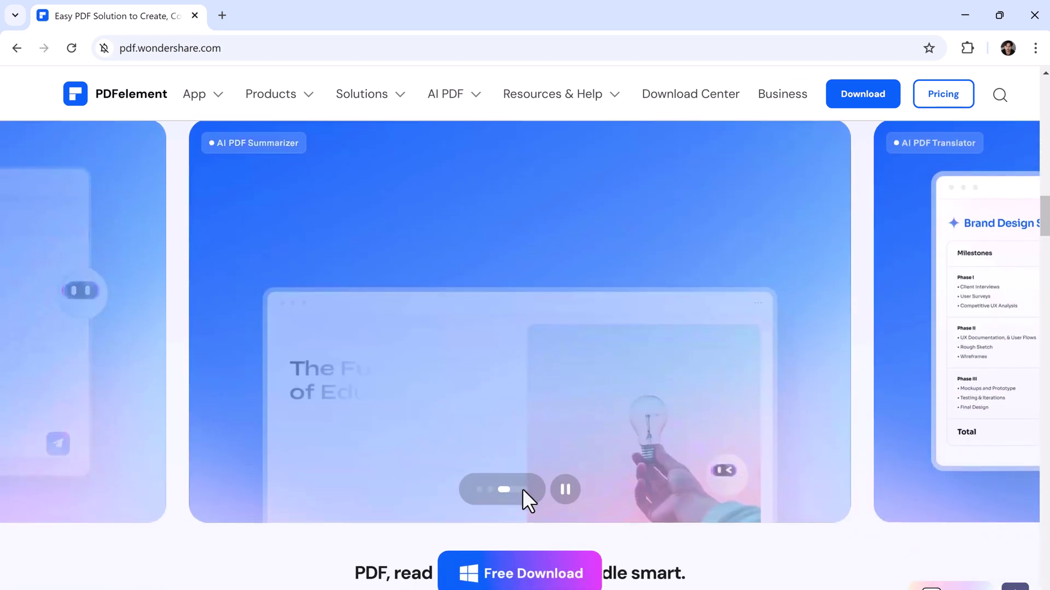
pyautogui.click(485, 490)
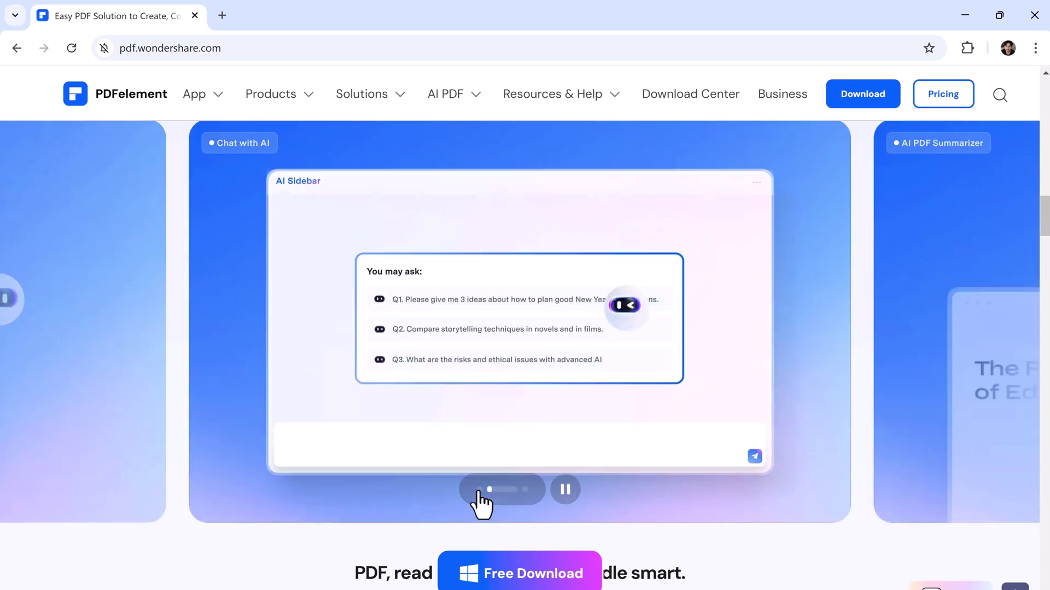
pyautogui.click(480, 490)
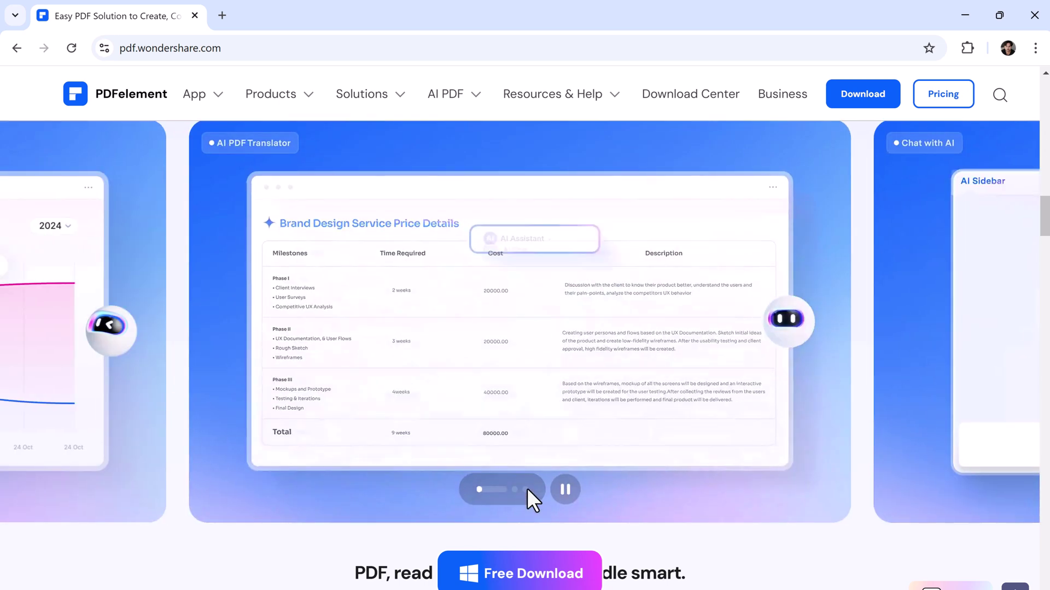